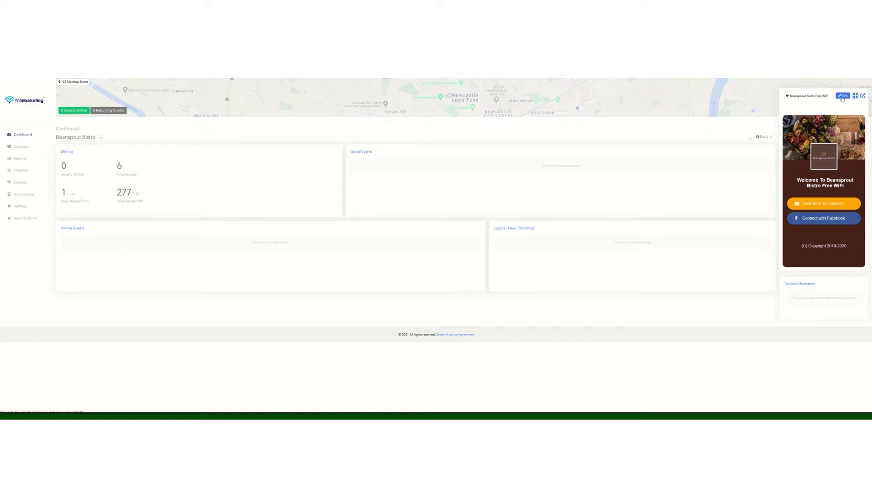
- Open the Beansprout Bistro Free WiFi campaign for editing
click(842, 96)
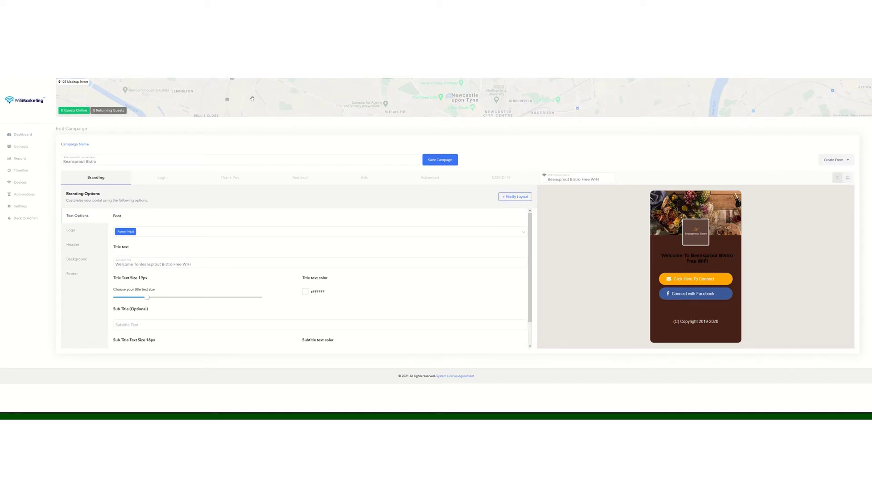
click(109, 161)
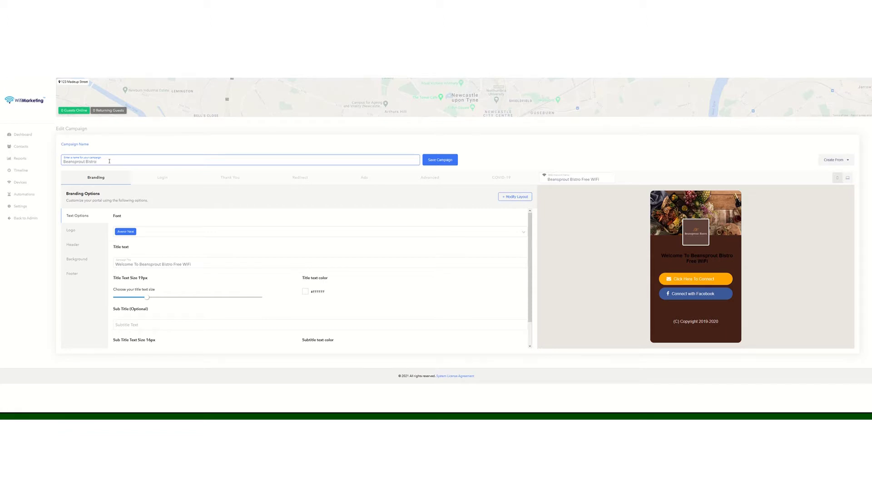
- Try the Frank Ruhl Libre and Varela fonts on the portal text
click(159, 233)
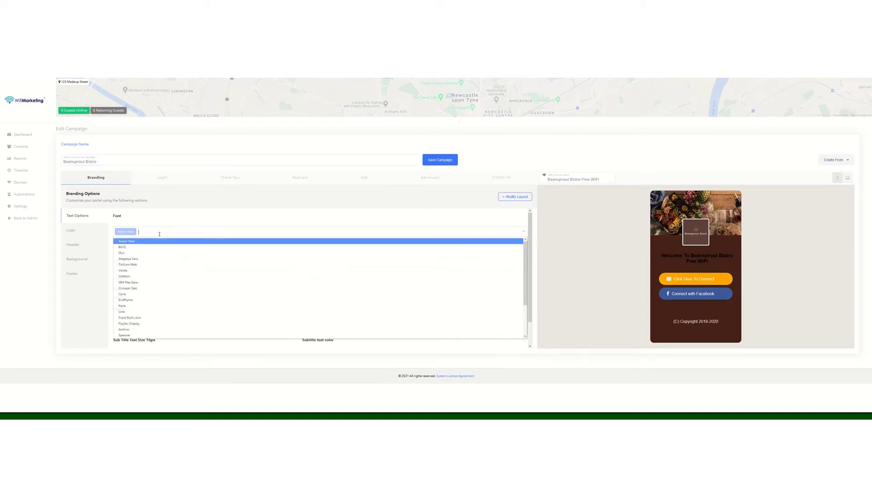
click(140, 316)
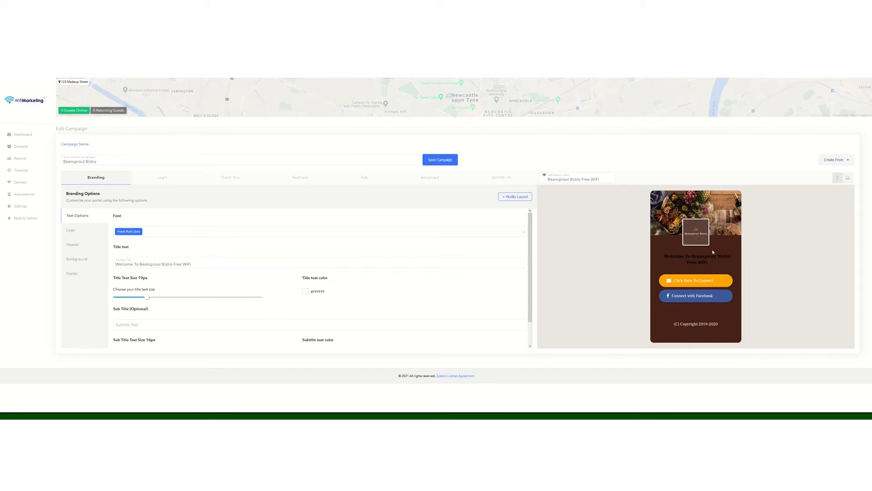
click(159, 232)
click(140, 271)
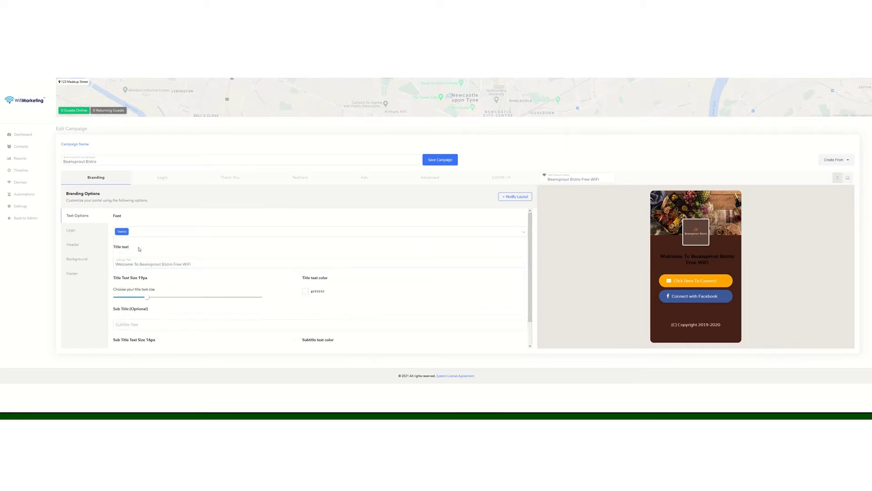
- Set the portal text font to Source Sans Pro
click(142, 232)
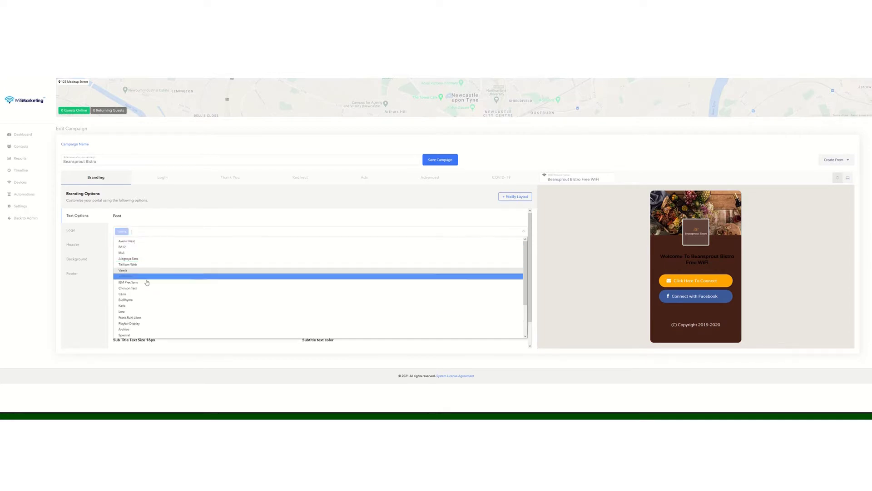
scroll(146, 284, down, 2)
click(137, 323)
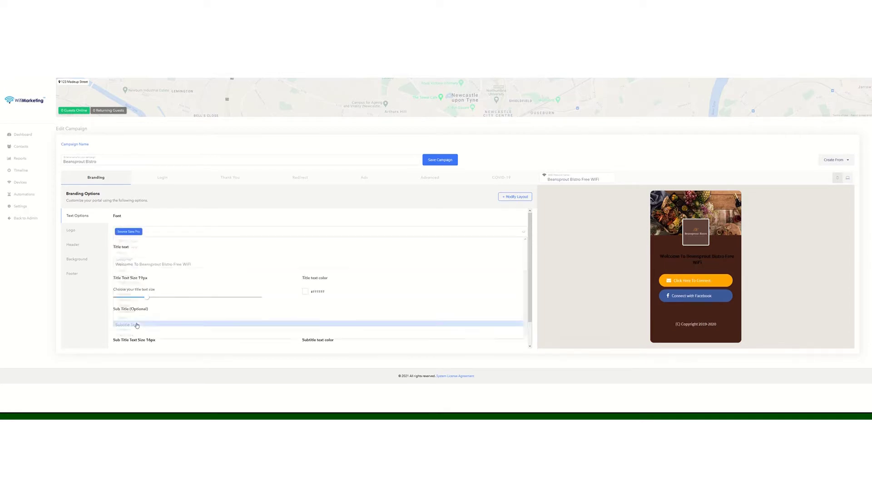
- Shorten the title text to "Welcome To Beansprout Bistro" and set its text size to 22px
click(198, 265)
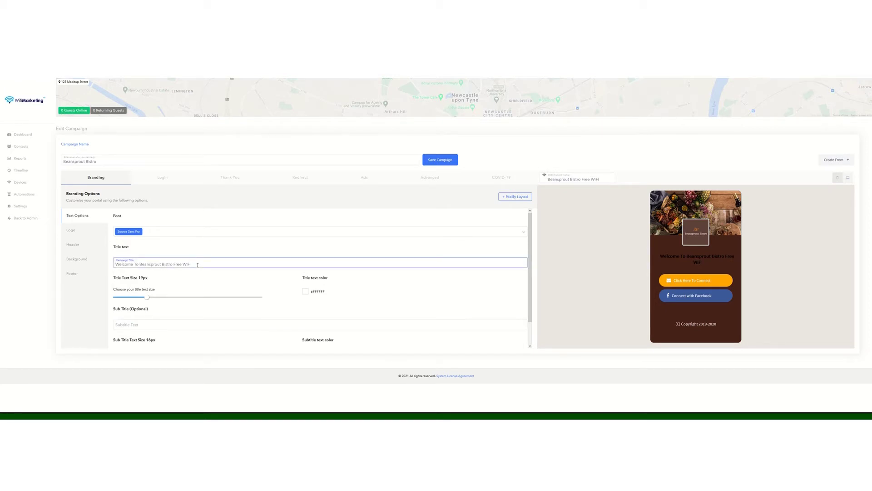
key(BackSpace)
key(BackSpace)
key(BackSpace)
key(BackSpace)
key(BackSpace)
key(BackSpace)
key(BackSpace)
key(BackSpace)
key(BackSpace)
key(BackSpace)
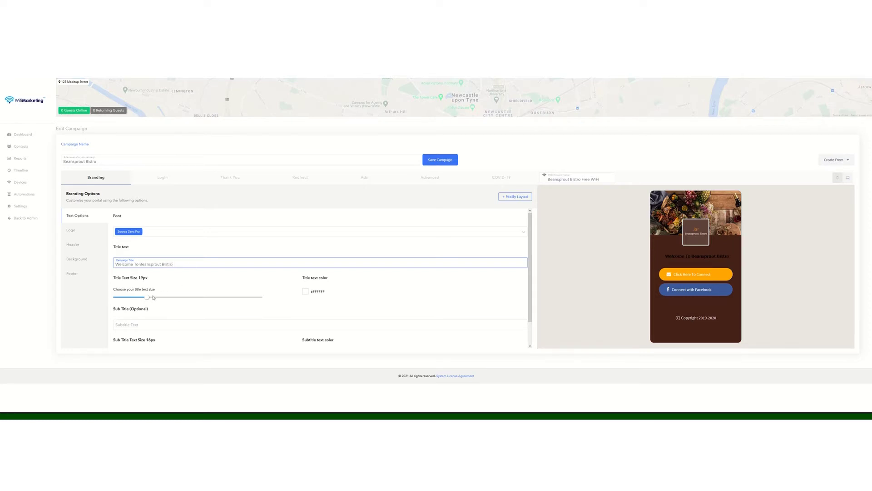
mouse_move(151, 299)
mouse_down()
mouse_move(185, 296)
mouse_move(154, 296)
mouse_up()
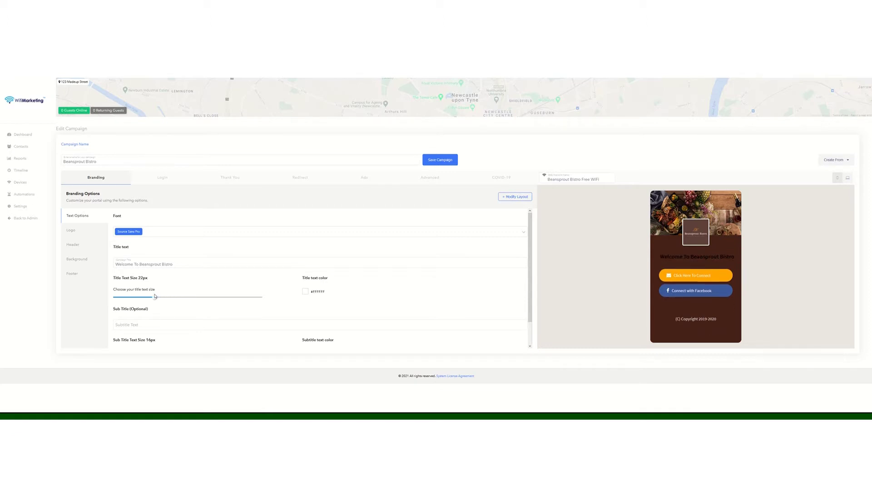
- Enter "Please Login To Our Free WiFi" as the portal's subtitle
scroll(156, 289, down, 1)
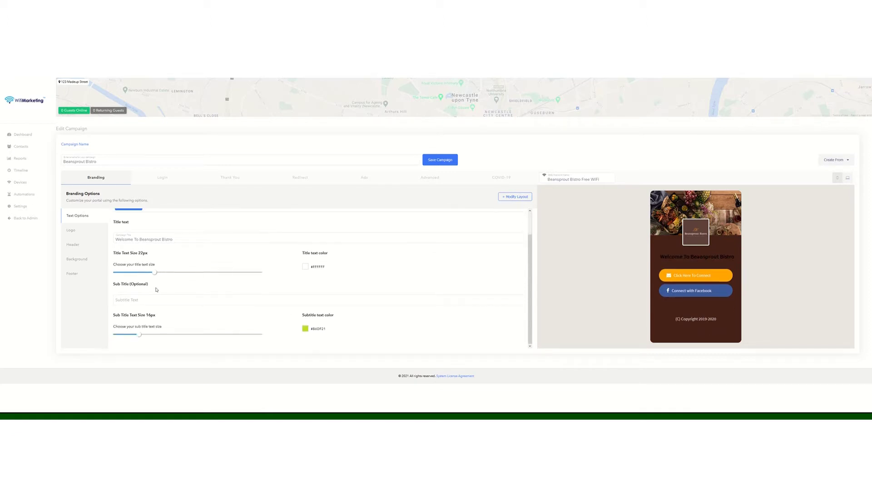
click(131, 300)
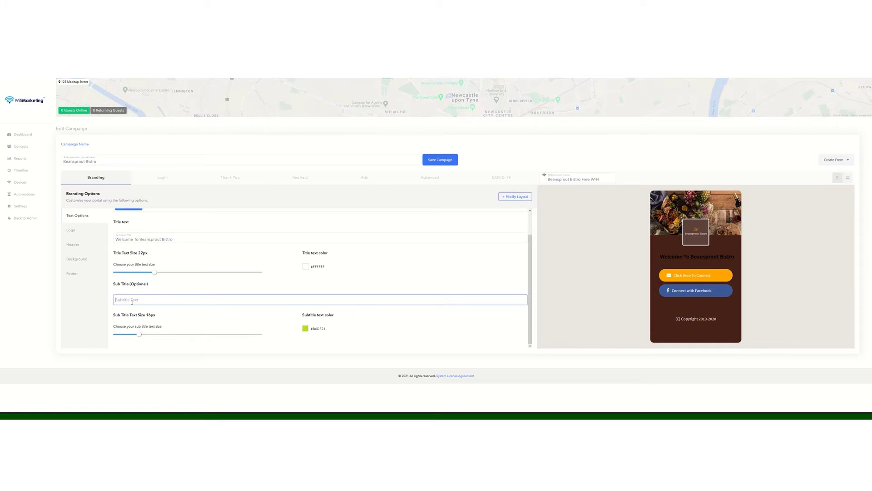
text(Please )
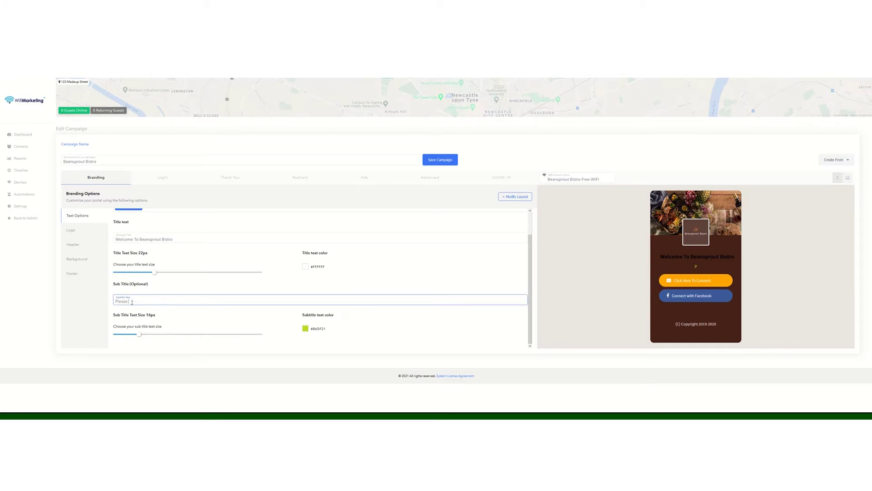
text(Login To Our Free WiFi)
- Change the subtitle text color to a strong pinkish red
click(306, 329)
scroll(318, 324, down, 3)
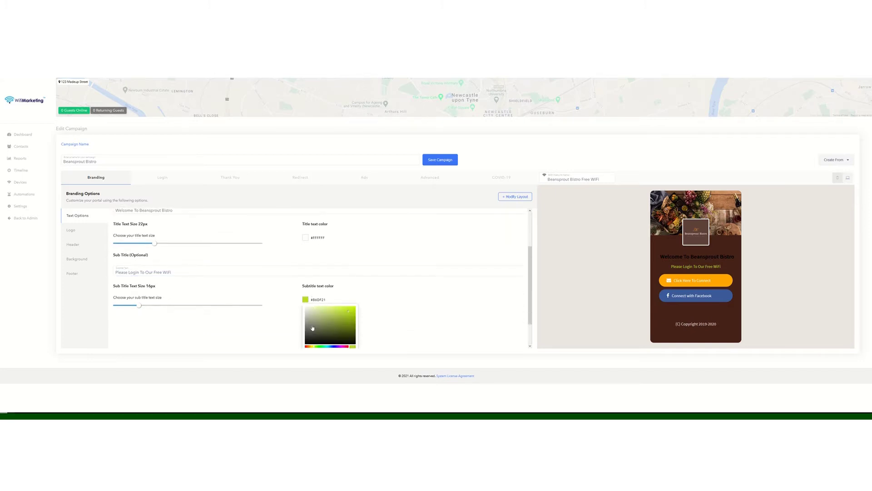
drag(335, 321, 341, 321)
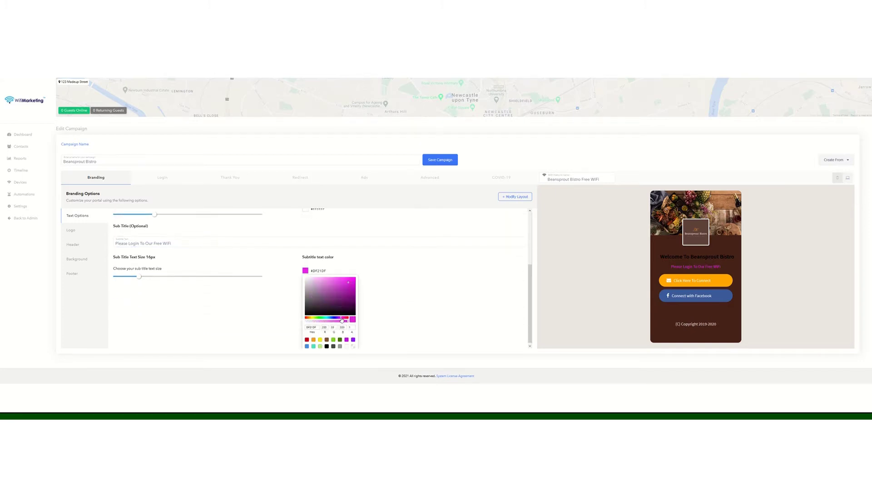
click(353, 290)
drag(353, 290, 337, 309)
click(353, 280)
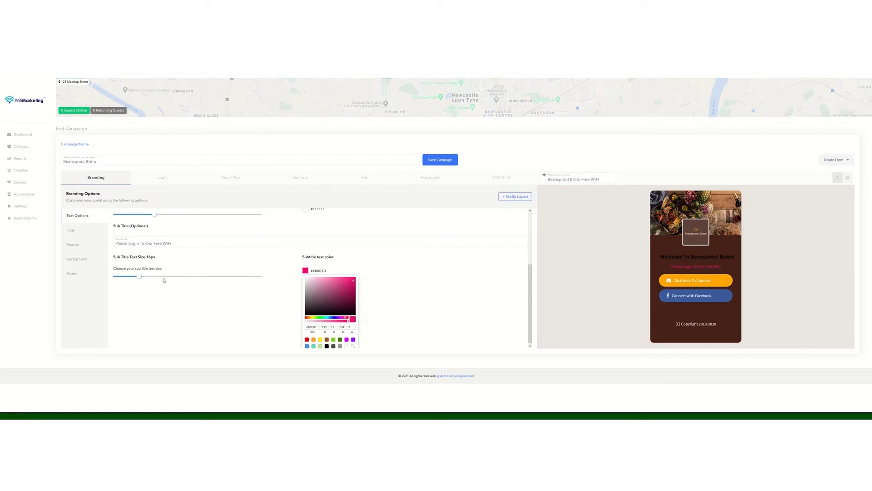
- Review the campaign's logo and header image settings
click(73, 231)
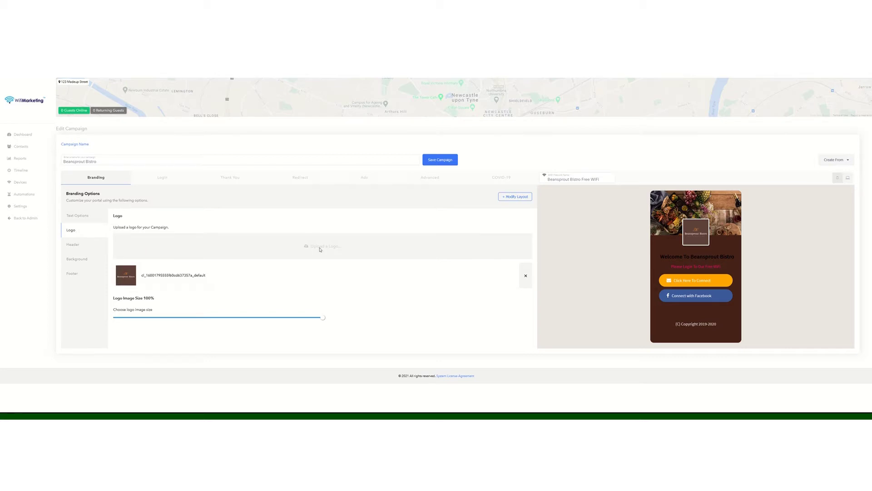
click(82, 246)
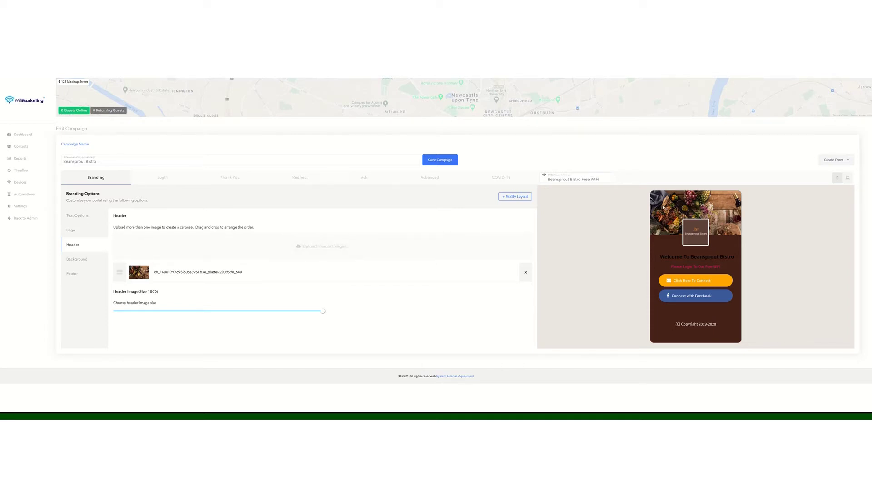
- Change the portal's background layer color to a dark greyish brown
click(86, 258)
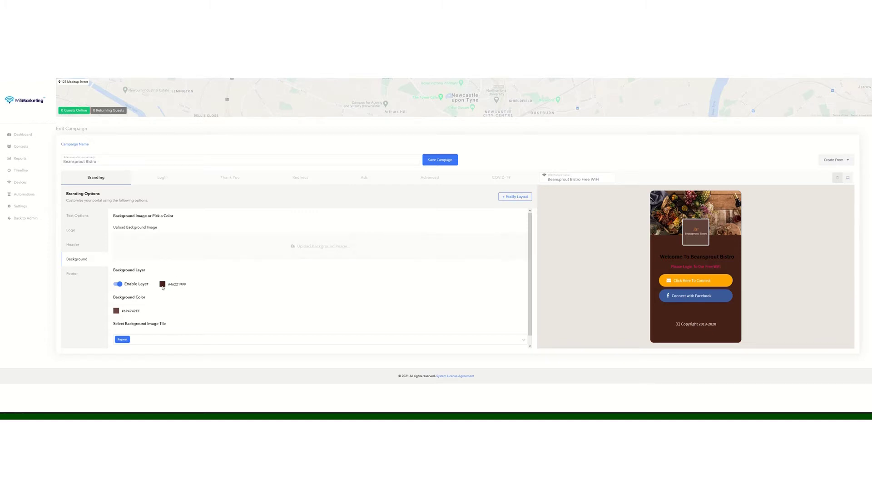
click(163, 285)
click(202, 298)
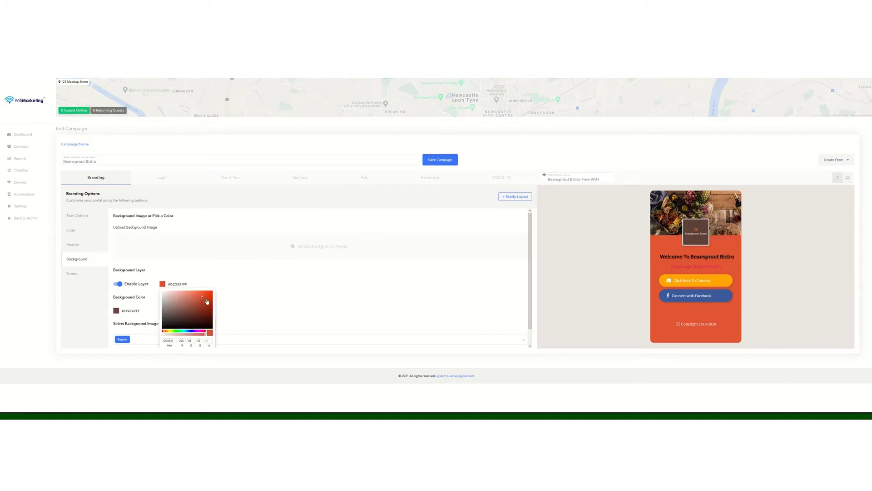
click(210, 303)
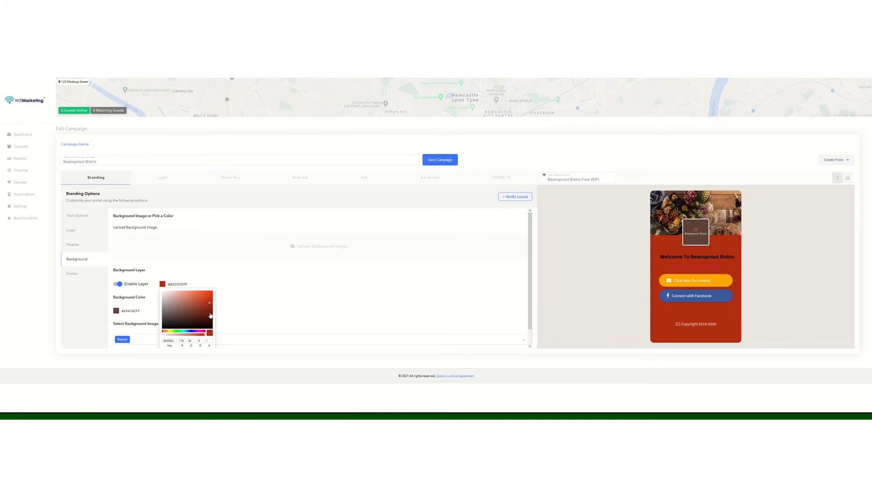
click(209, 313)
click(191, 308)
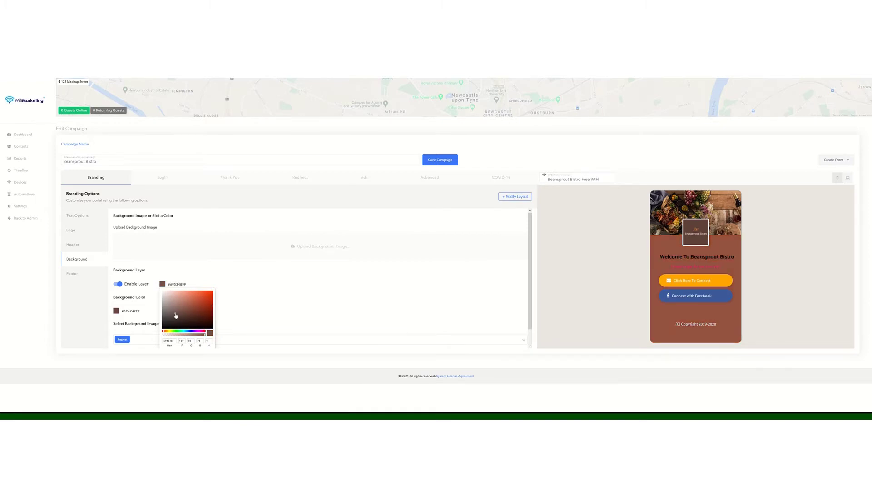
drag(175, 315, 171, 319)
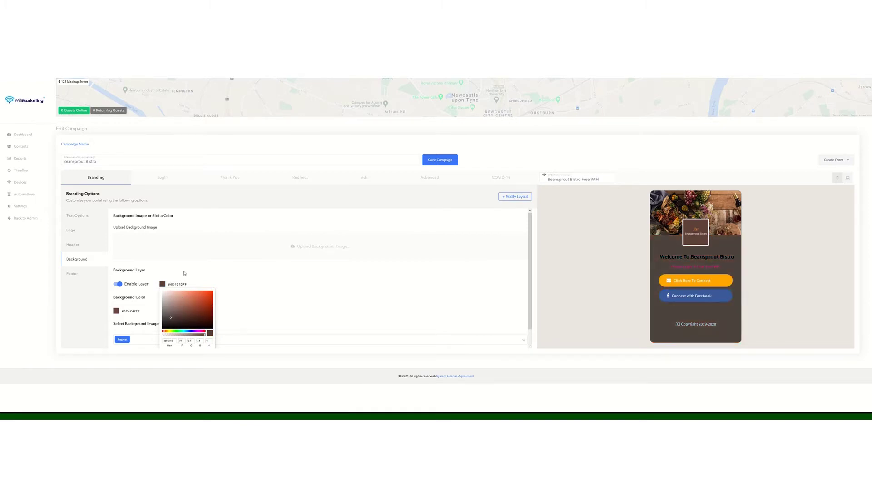
- Update the footer's support text to "(C) Copyright 2019-2021"
click(84, 279)
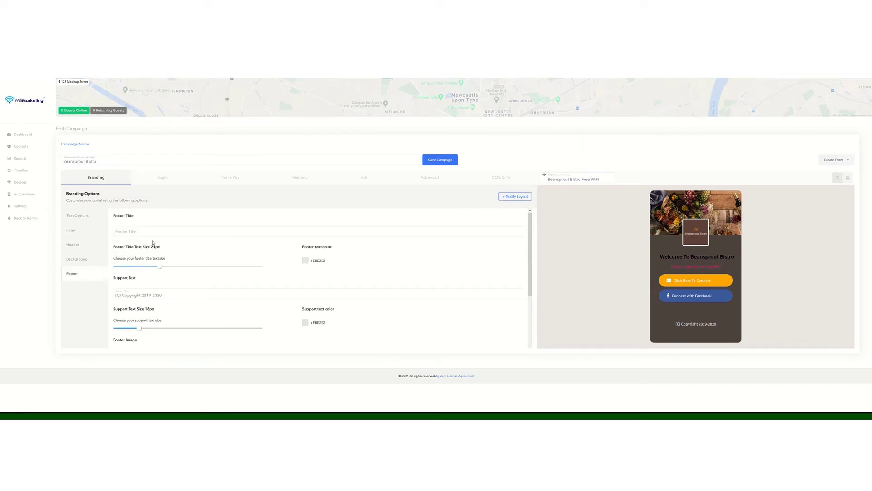
click(171, 294)
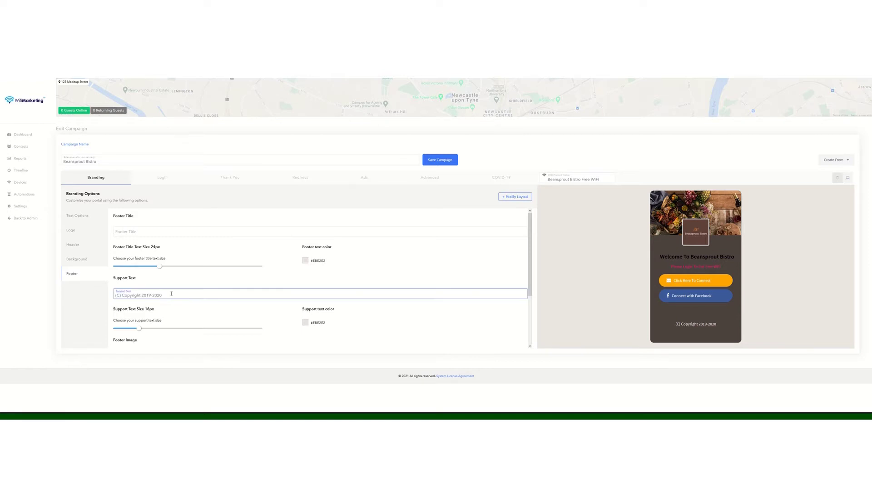
key(BackSpace)
- Try "fdfd" as the footer title and clear it again
click(143, 233)
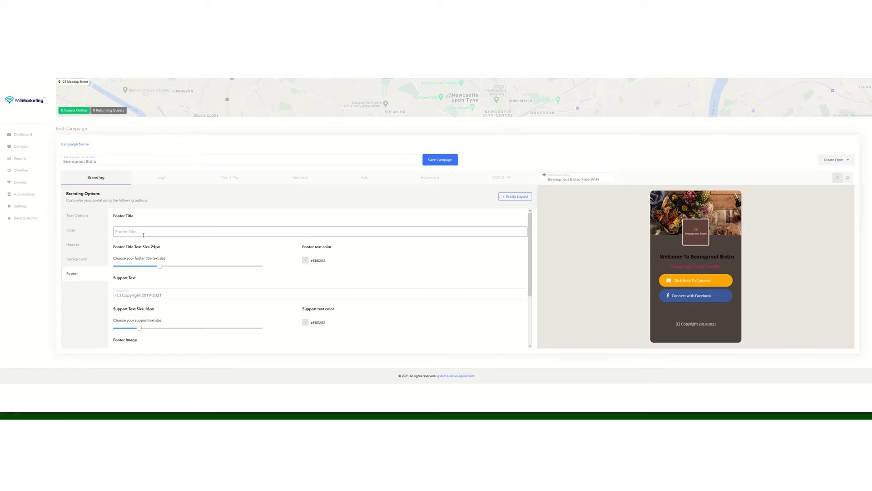
text(fdfd)
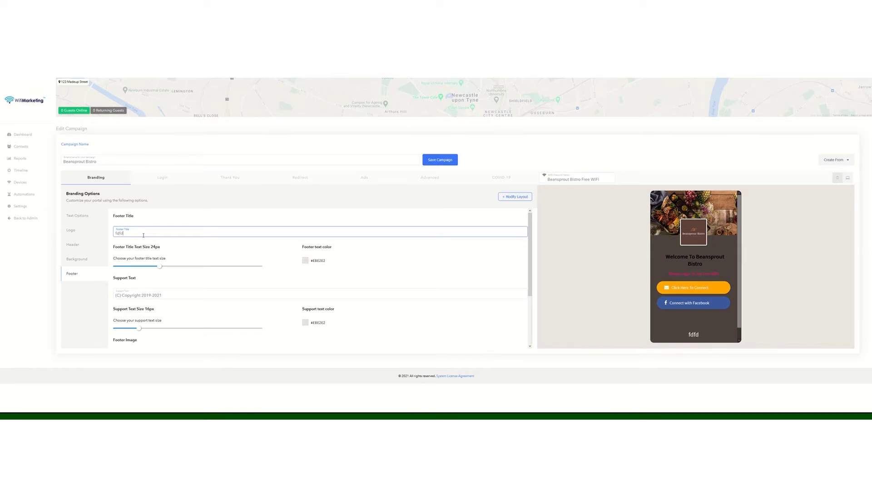
scroll(703, 319, down, 1)
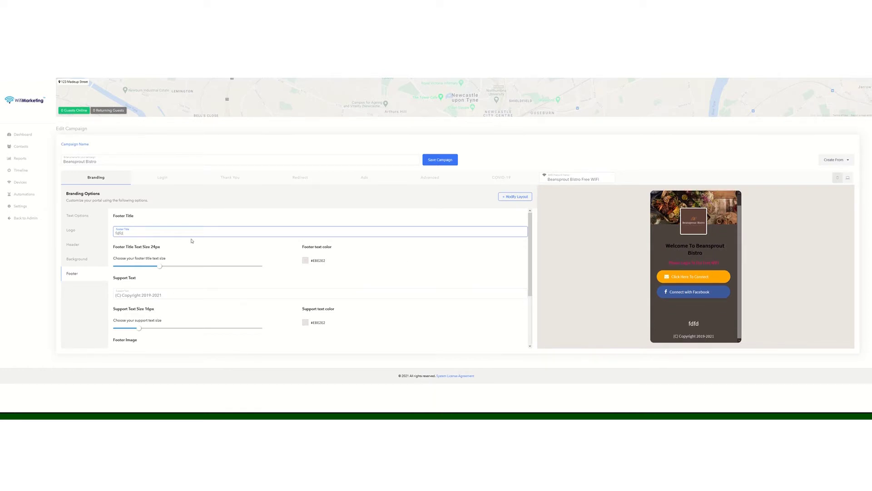
drag(119, 233, 114, 234)
key(BackSpace)
scroll(318, 313, down, 2)
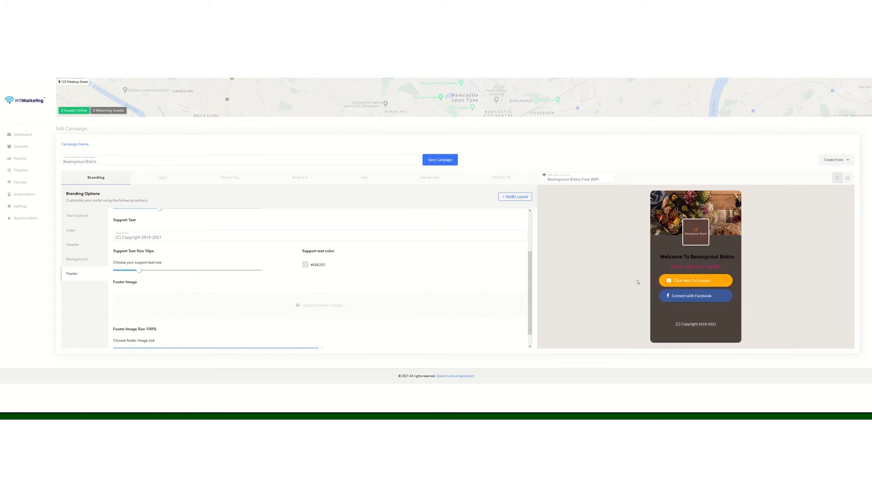
- Open the campaign's login options and view the guest data fields available for the email login
click(162, 181)
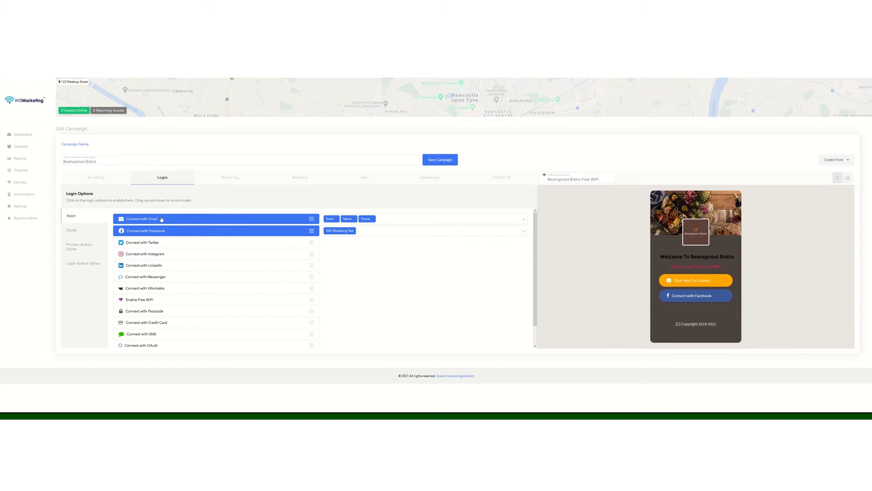
click(414, 219)
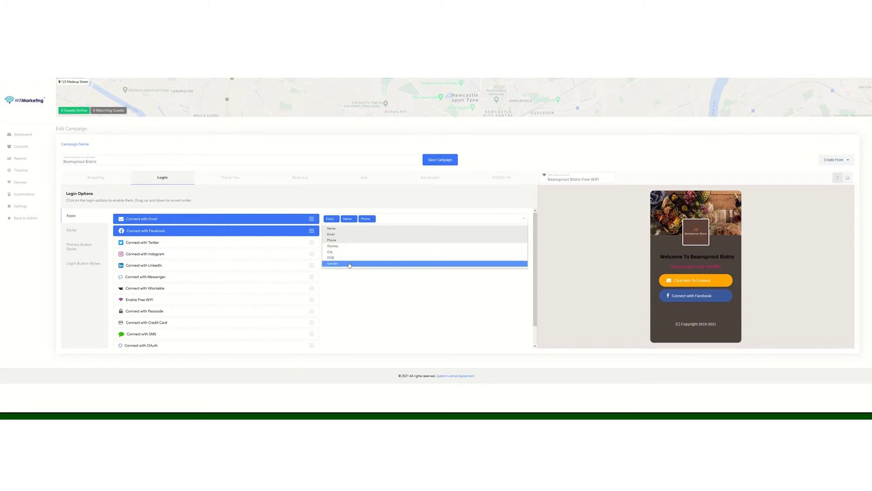
click(353, 287)
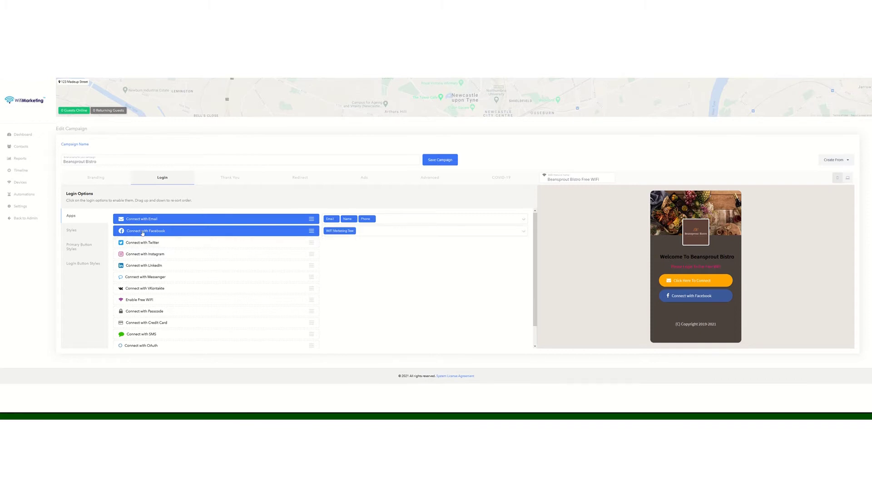
- Enable the Connect with Twitter login option and look through the remaining login methods
click(172, 242)
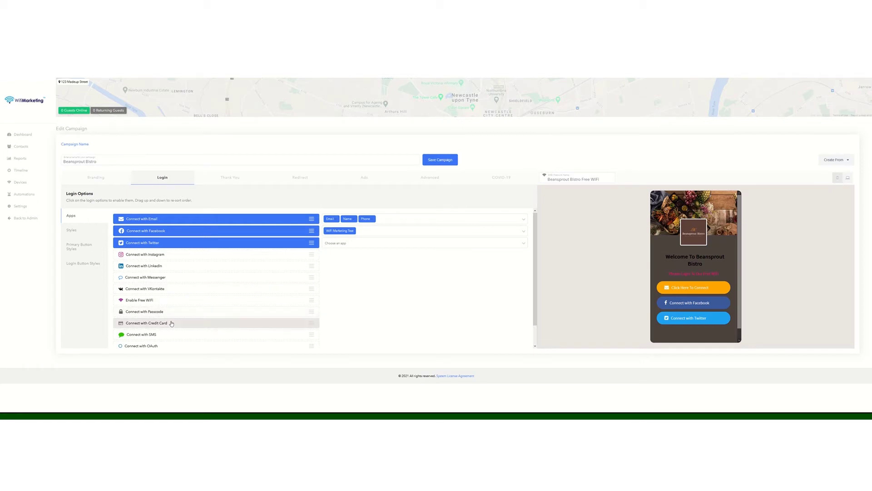
scroll(171, 324, down, 1)
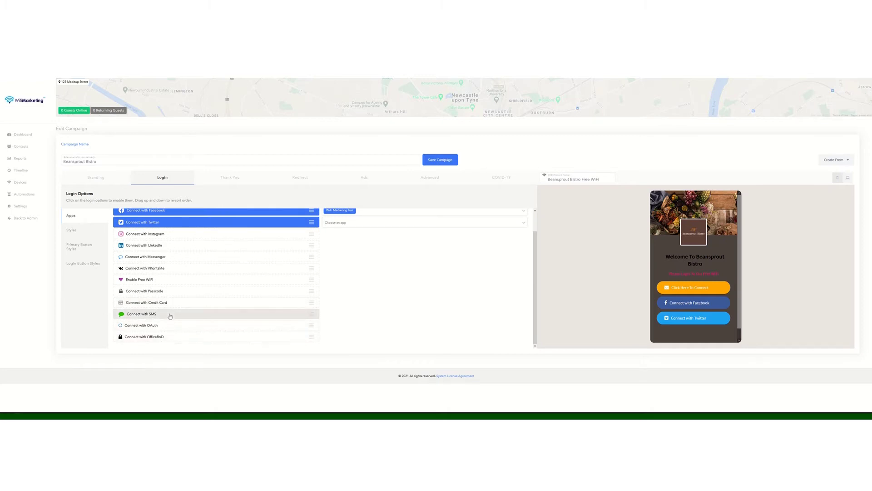
scroll(190, 280, up, 1)
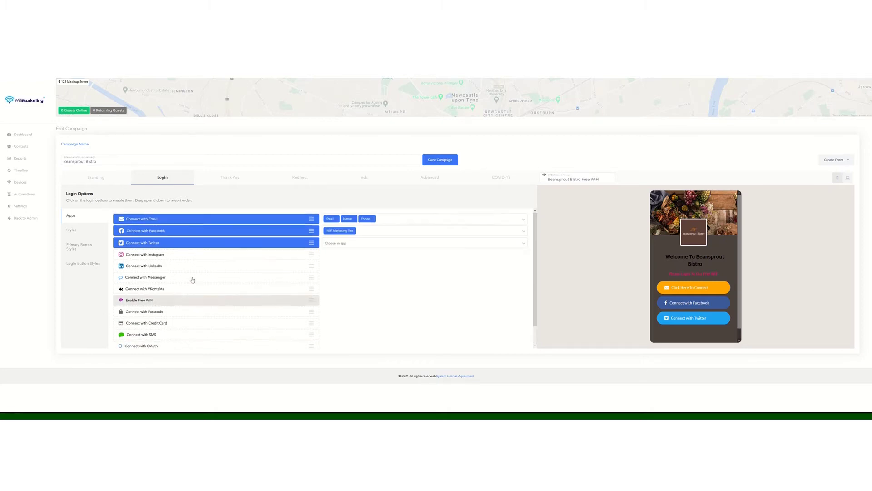
- Disable the Connect with Twitter login option and set the login buttons to Default Style with a 24px radius
click(170, 243)
click(77, 229)
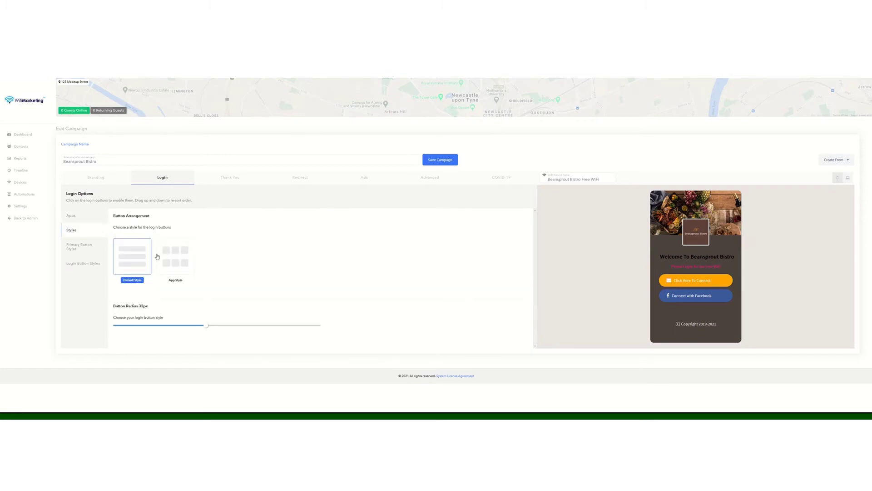
click(175, 252)
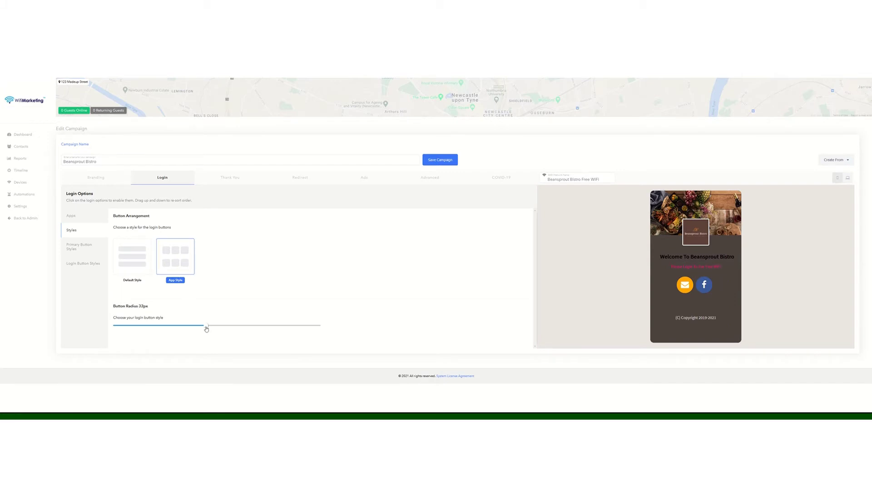
drag(196, 329, 179, 329)
click(131, 267)
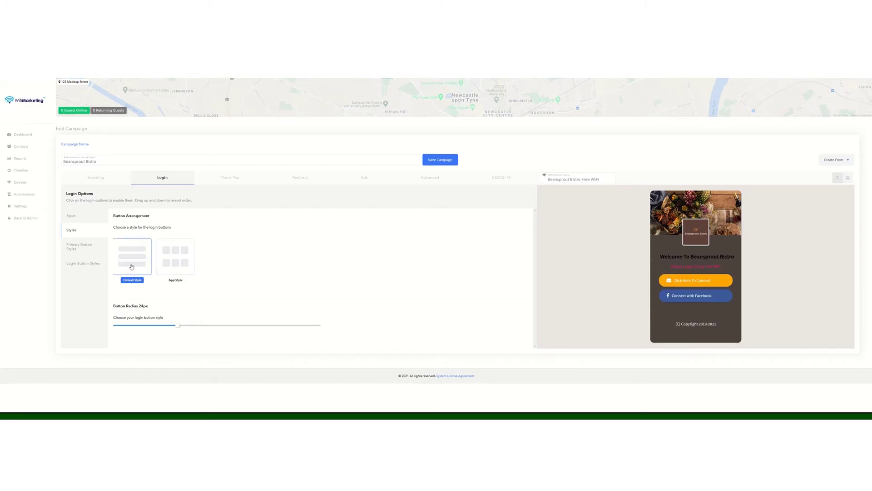
- Change the email login button's color to blue in the login button styles
click(76, 251)
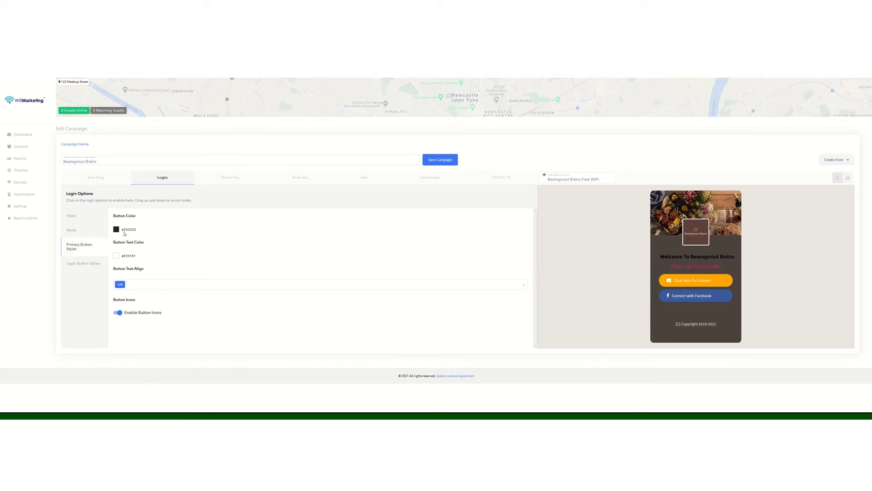
click(97, 267)
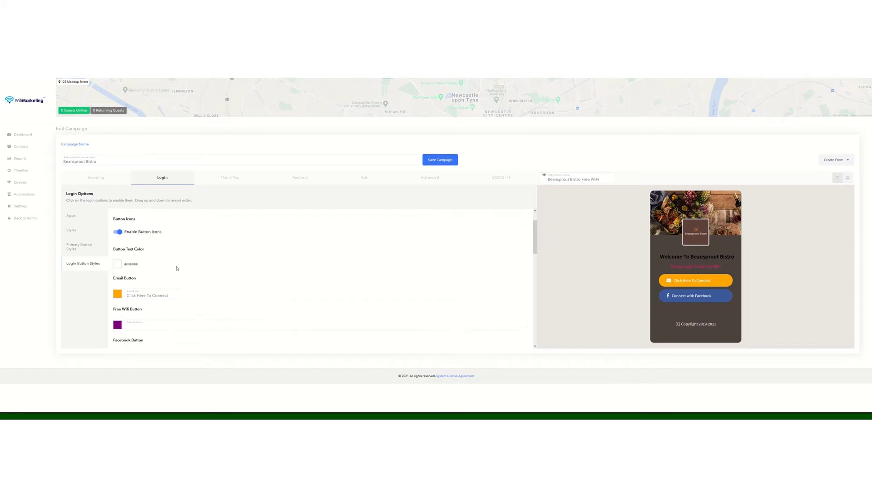
click(117, 295)
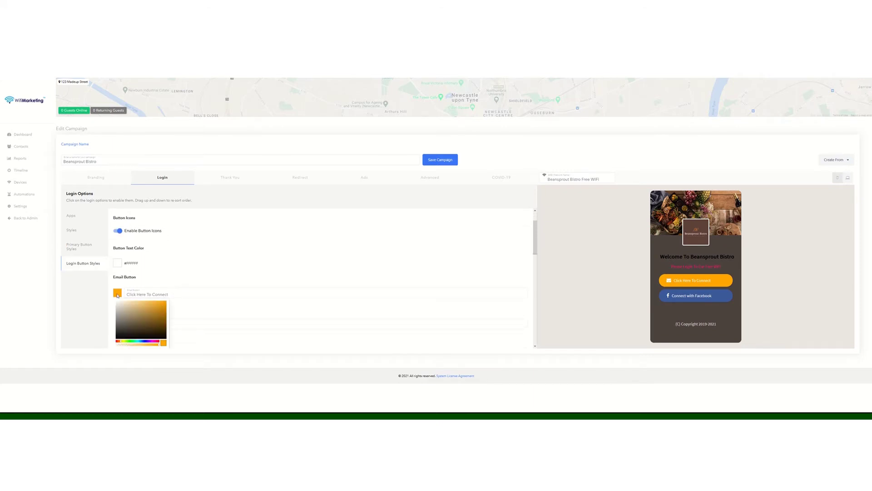
click(145, 341)
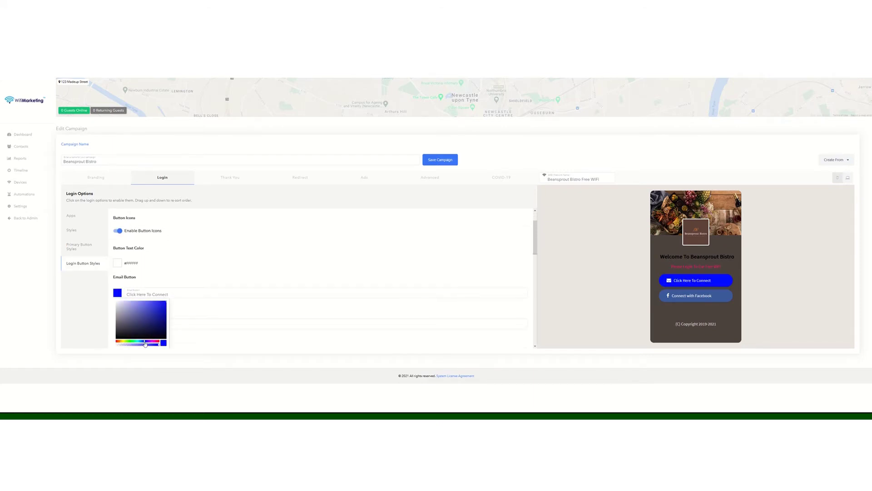
click(190, 271)
- Change the email button's text to "Click Here To Connectgfgf" and the Facebook button's text to "gfgf"
click(182, 292)
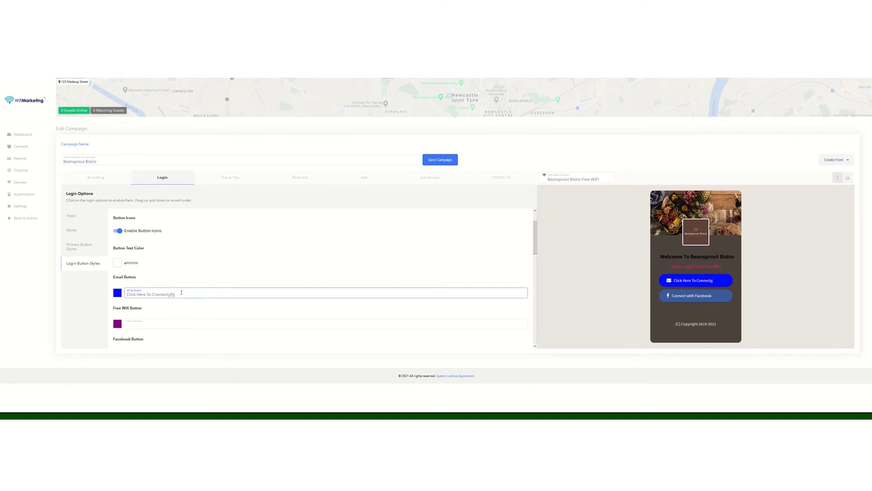
scroll(179, 300, down, 2)
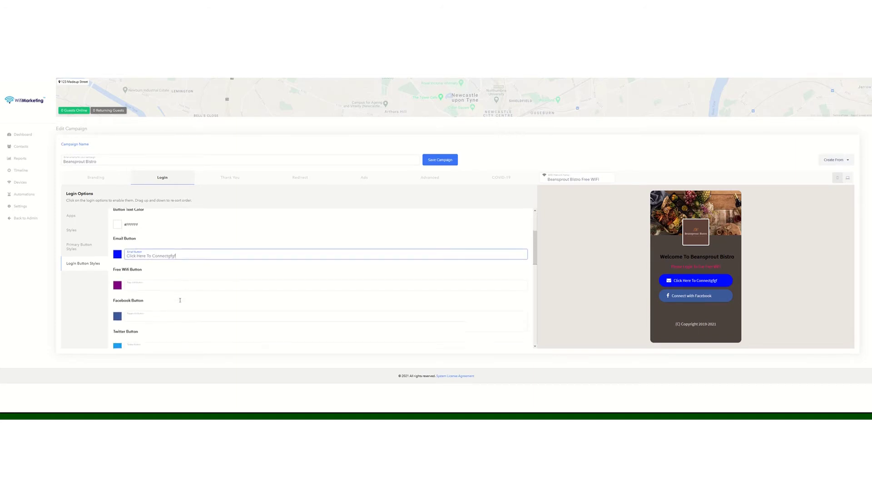
click(167, 301)
text(gfgf)
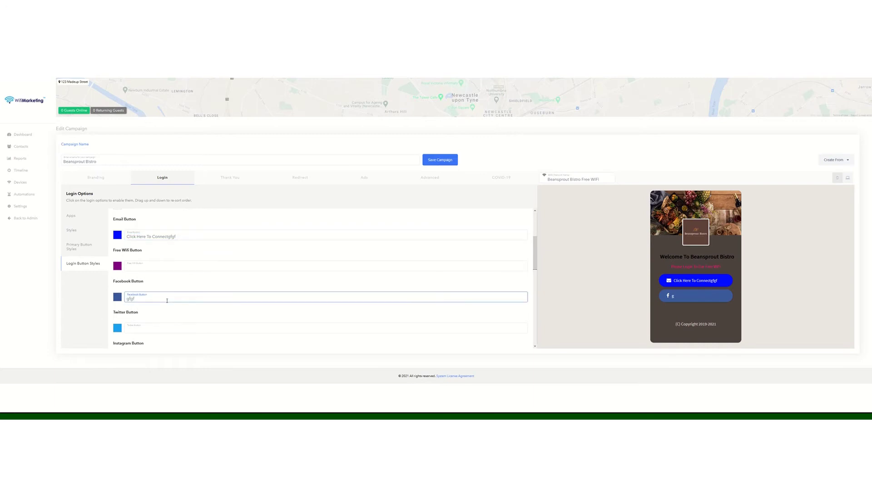
- Enable the Facebook Like Box on the Thank You page and try switching the whole Thank You page off and on
click(228, 178)
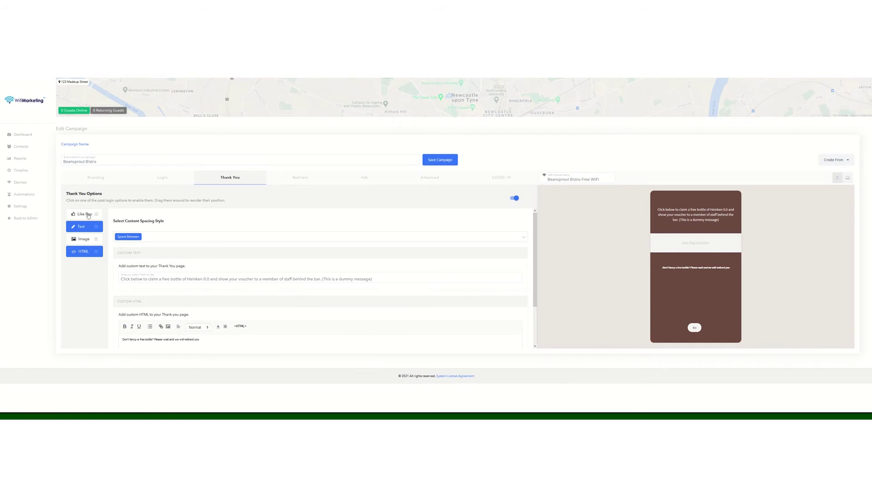
click(88, 216)
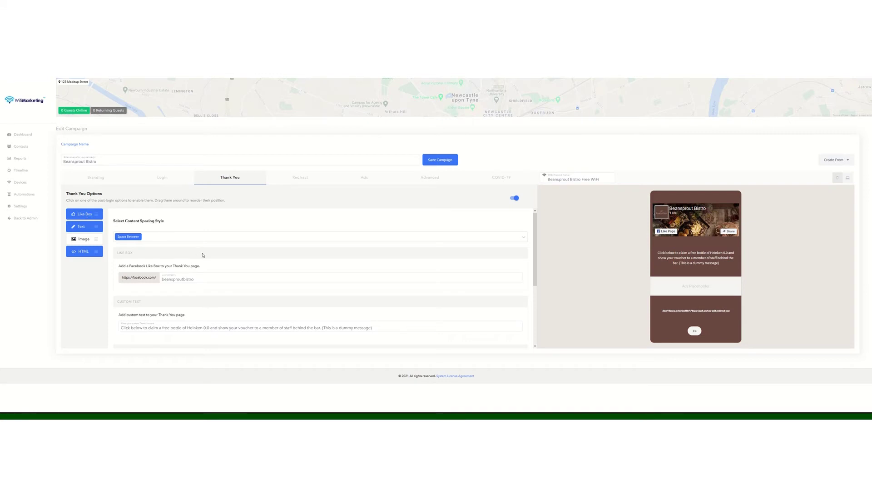
click(207, 277)
drag(208, 278, 162, 281)
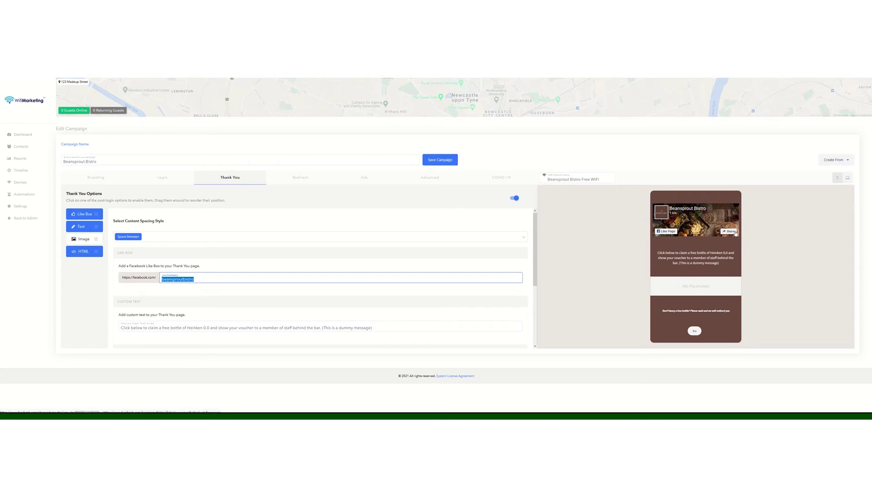
scroll(273, 247, down, 1)
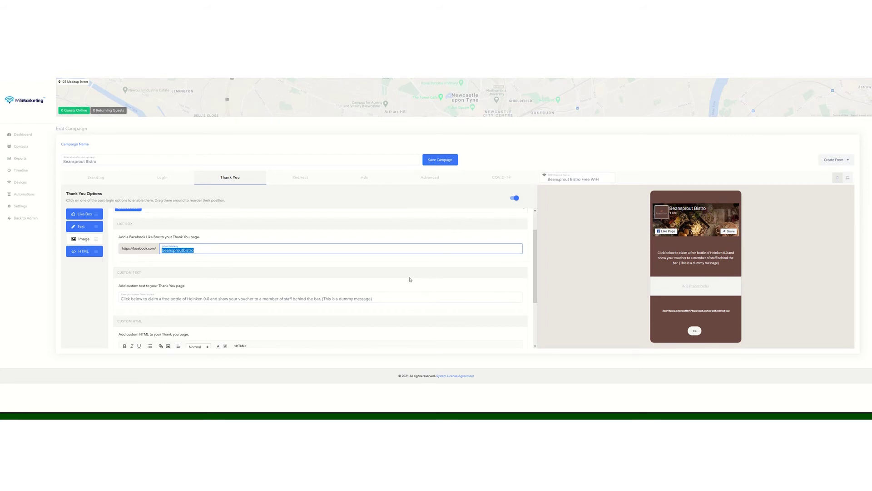
scroll(266, 275, up, 1)
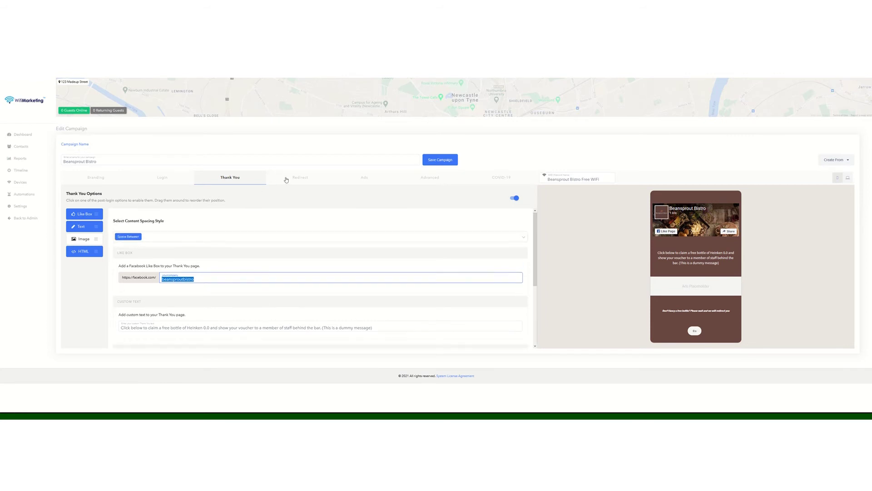
click(514, 199)
click(514, 198)
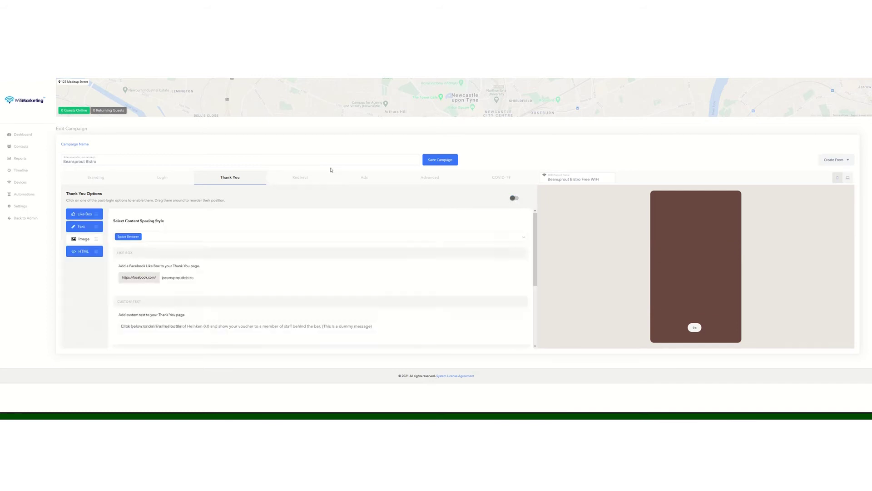
- Open the redirect options and view the App Store, WhatsApp and Messenger settings, ending on the URL redirect
click(306, 181)
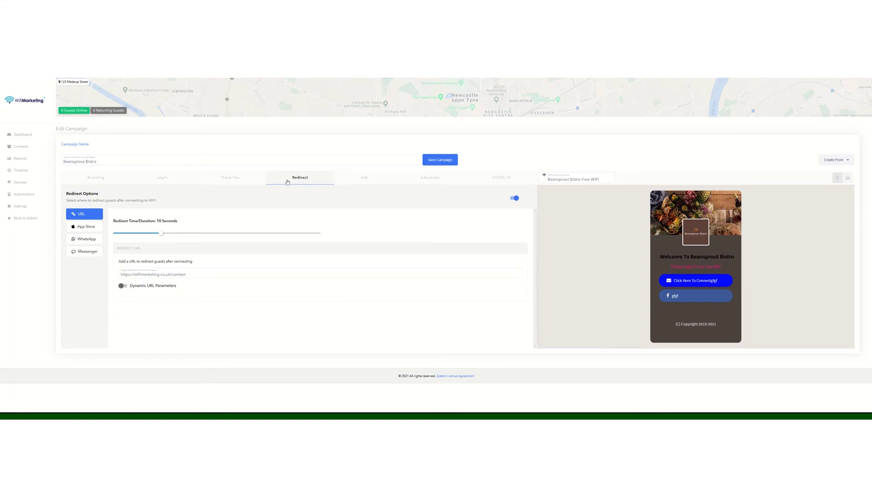
click(84, 230)
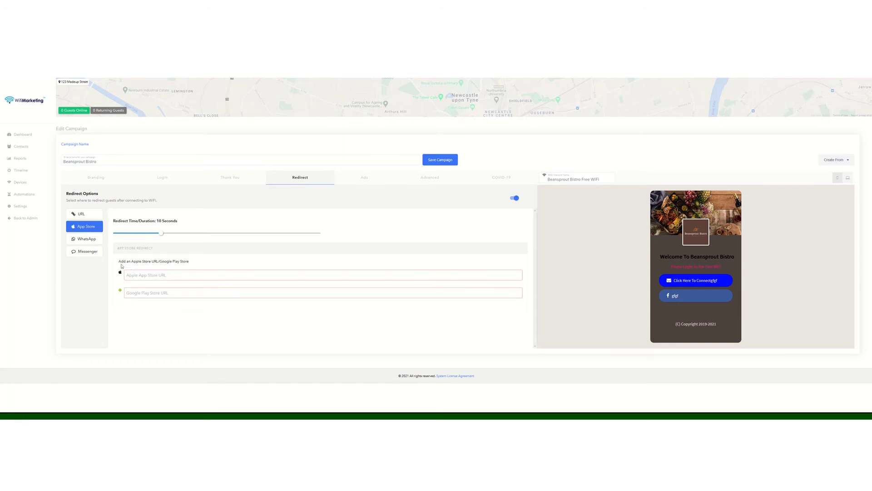
click(90, 241)
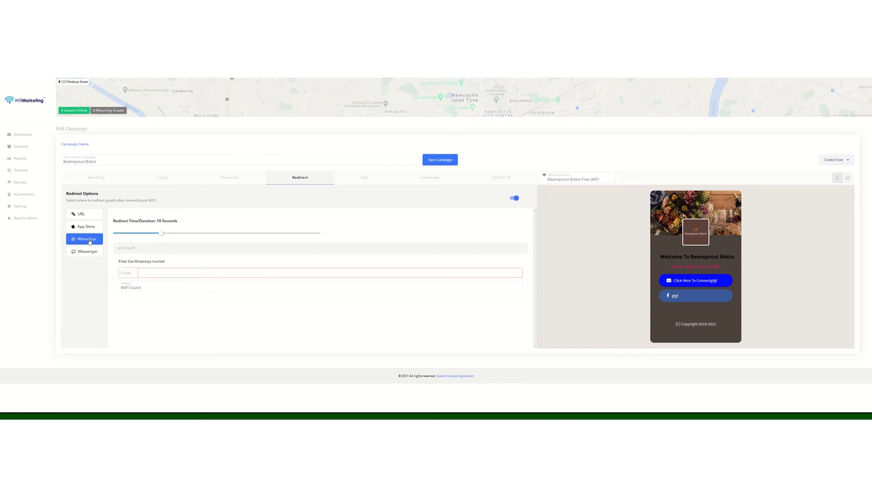
click(90, 252)
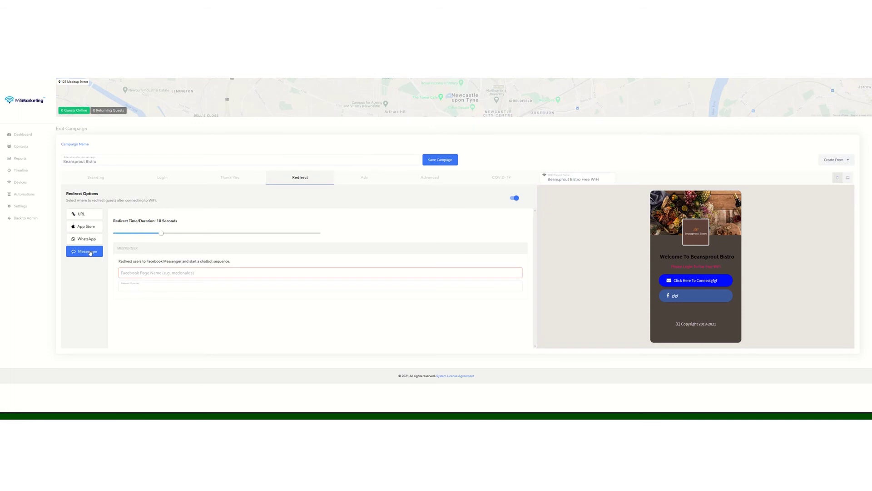
click(91, 216)
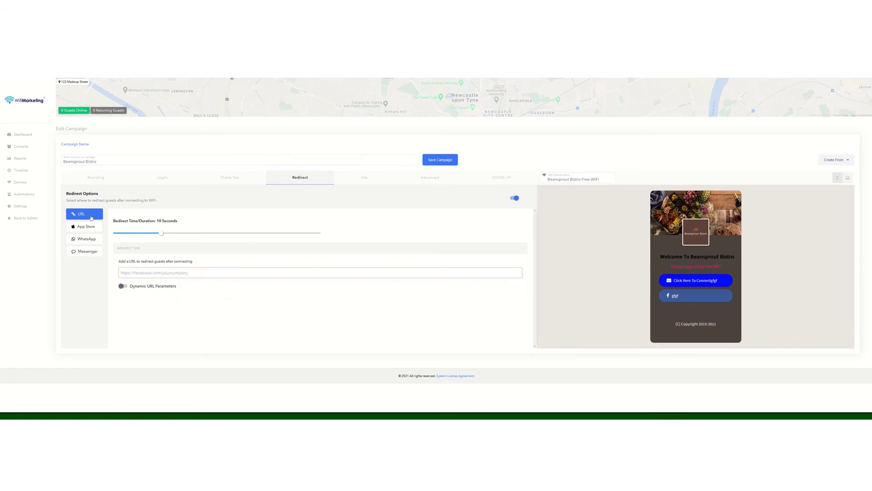
- Examine the campaign's ad zone settings for the login, interstitial and Thank You pages
click(361, 179)
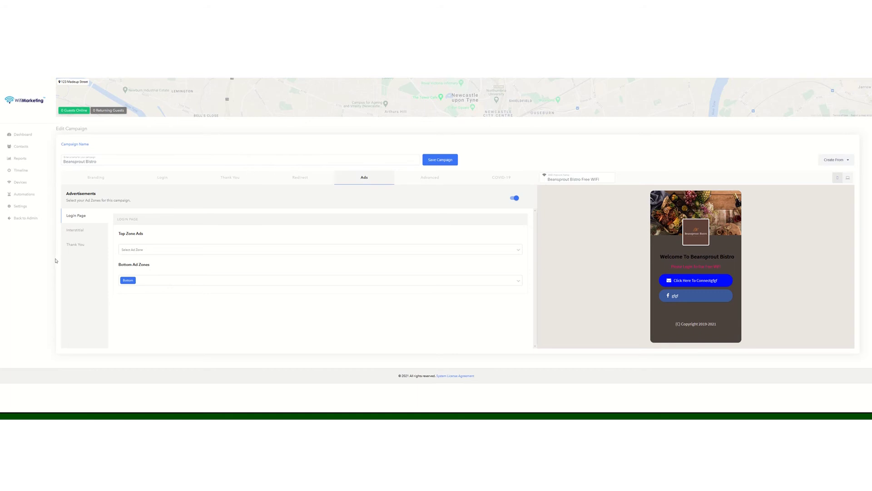
click(136, 249)
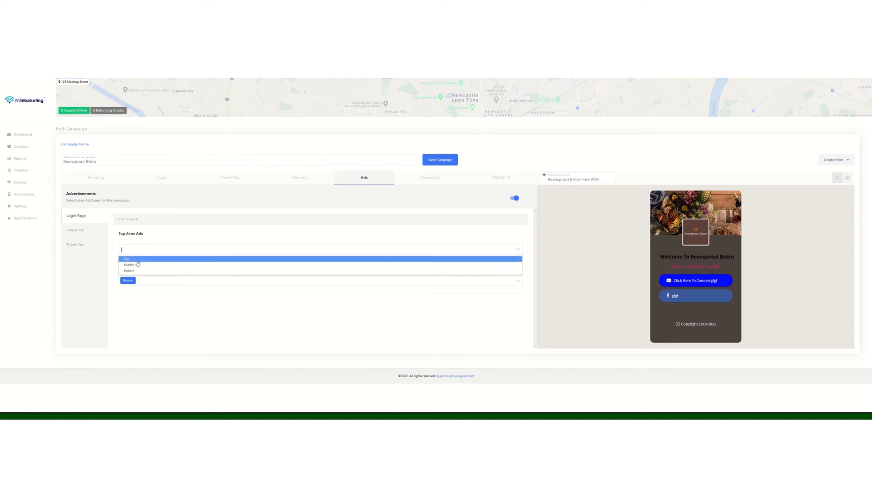
click(138, 300)
click(75, 230)
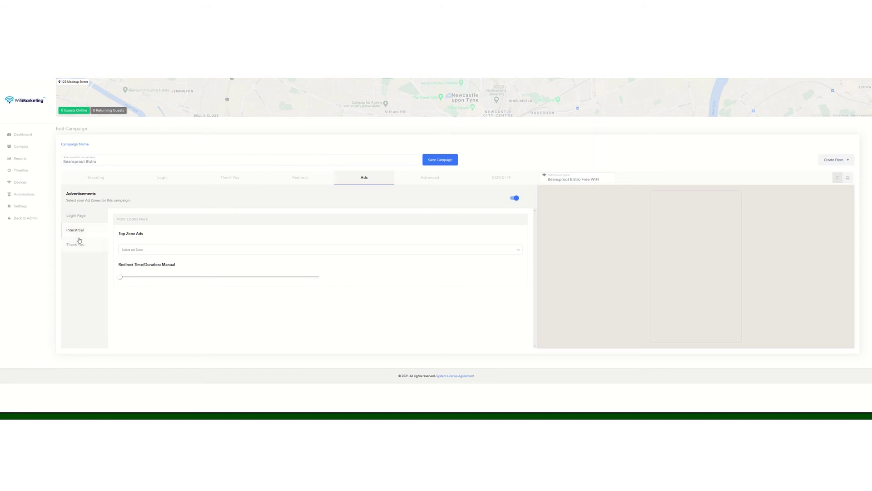
click(81, 245)
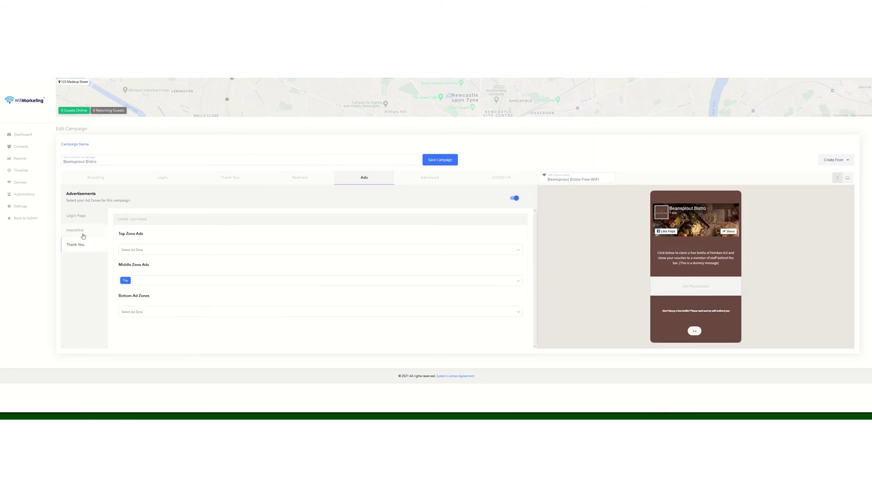
click(83, 235)
- Enable Show Language Bar in the advanced options and browse the languages offered in the splash page preview
click(419, 181)
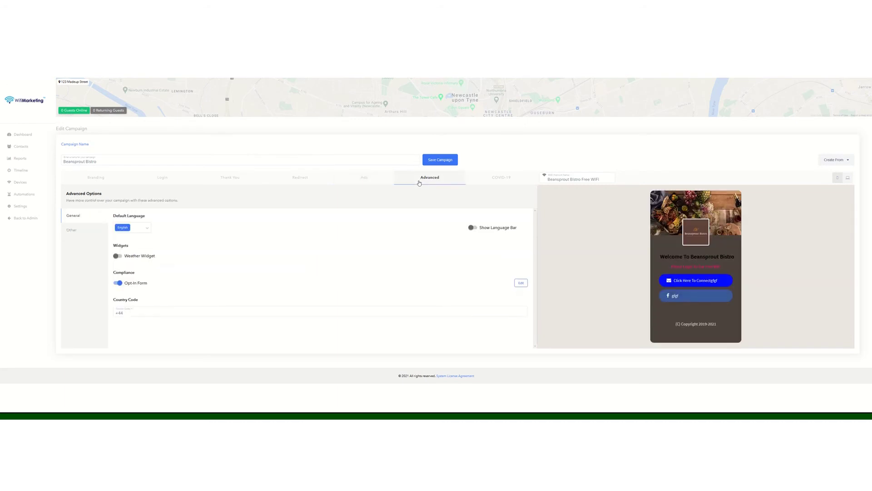
click(473, 227)
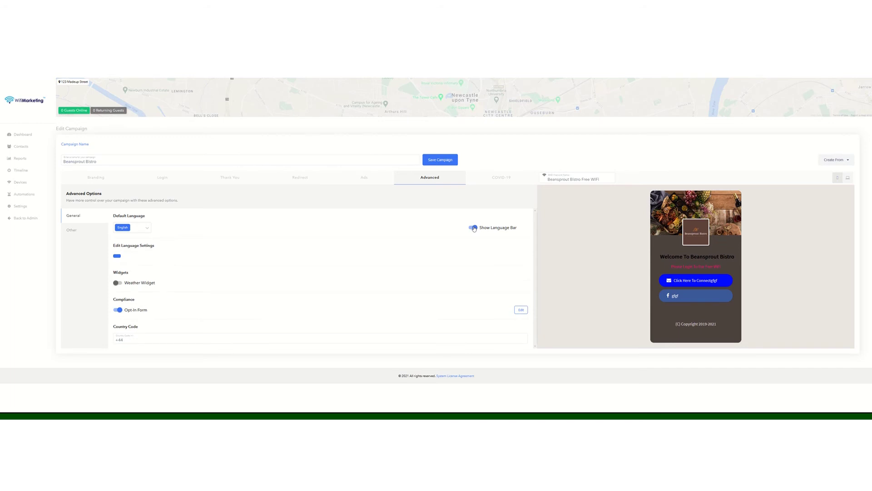
click(733, 198)
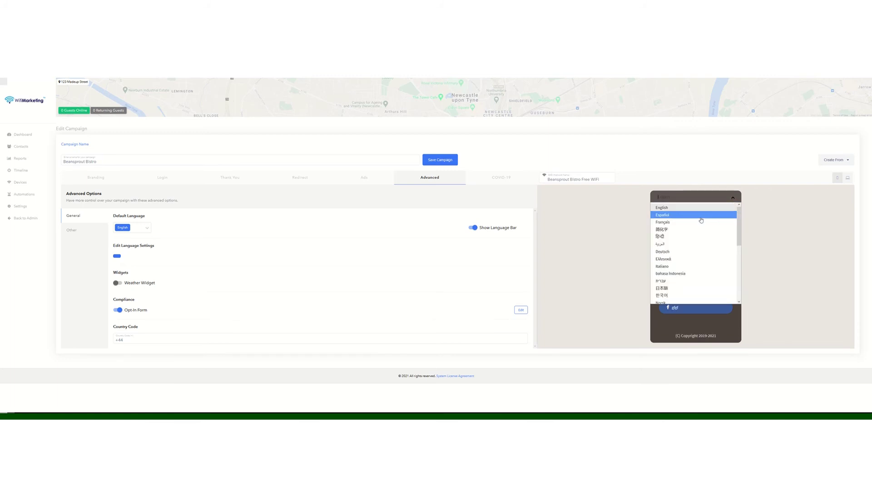
scroll(677, 268, down, 3)
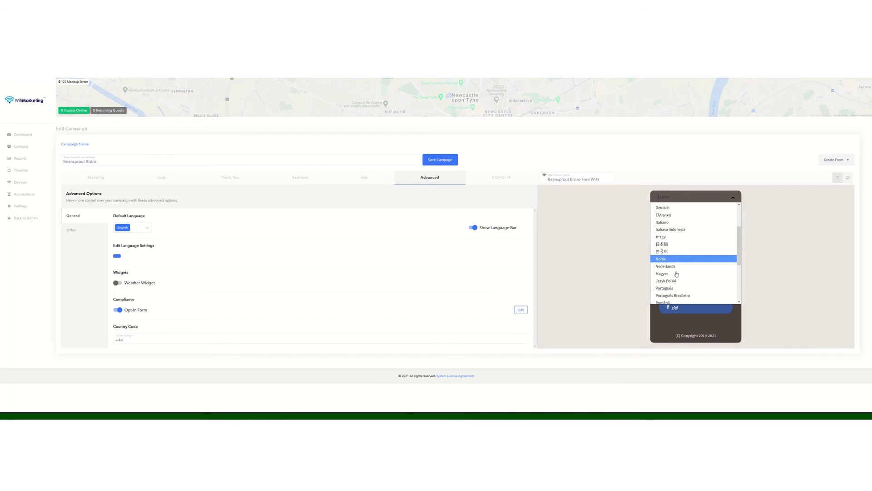
scroll(677, 274, down, 2)
scroll(676, 276, down, 2)
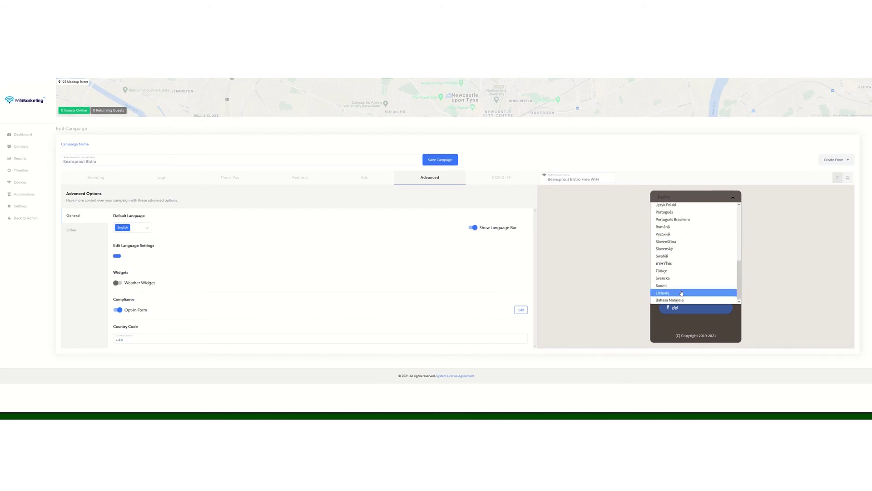
scroll(682, 292, up, 5)
scroll(681, 292, up, 2)
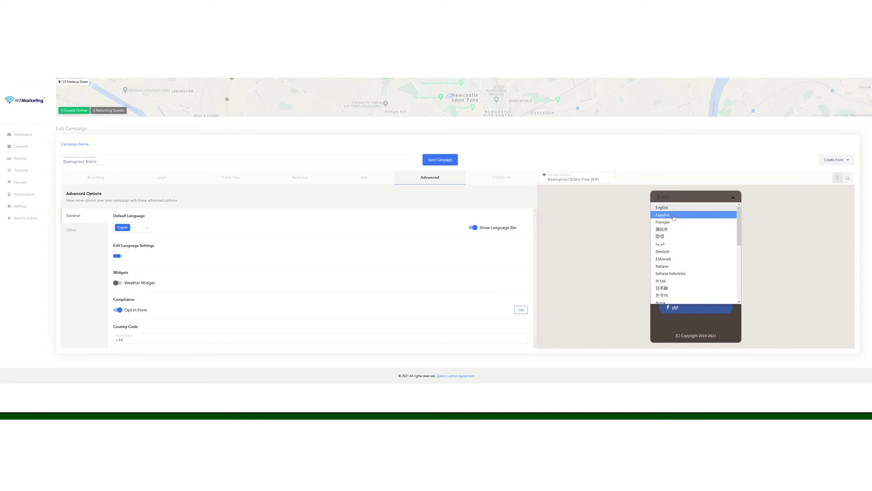
click(272, 216)
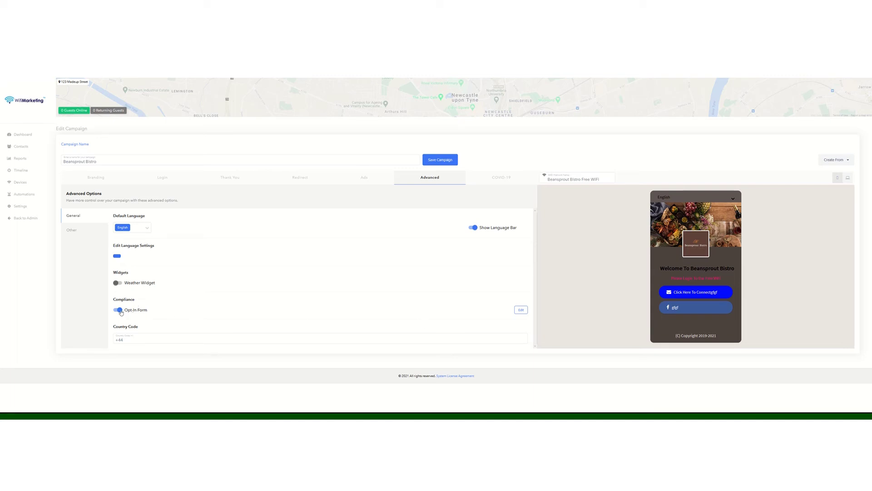
- Review the opt-in consent form's text and GDPR settings, and close it without changes
click(523, 311)
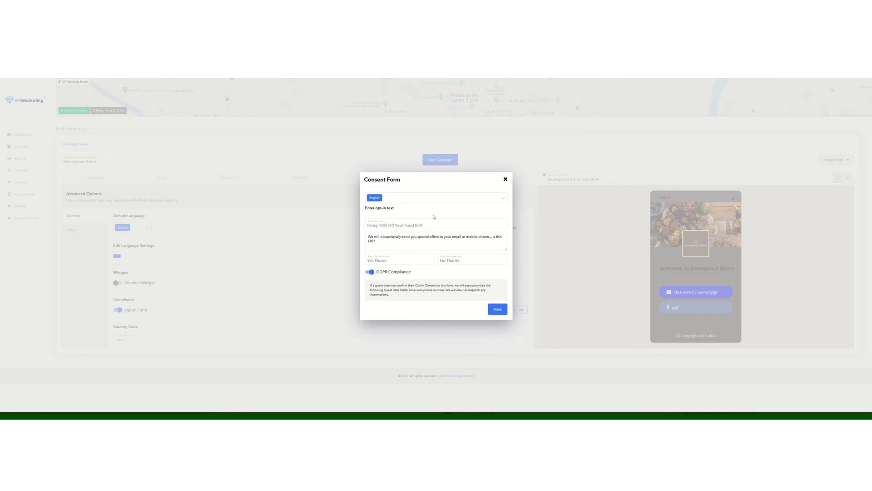
click(505, 179)
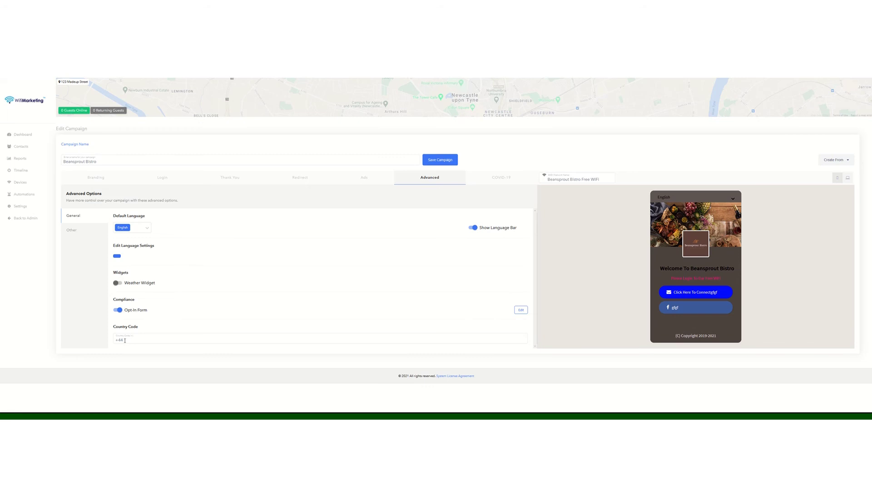
- Enable the Weather Widget in the advanced options, view its temperature unit choices, and close them without changes
click(119, 283)
click(525, 284)
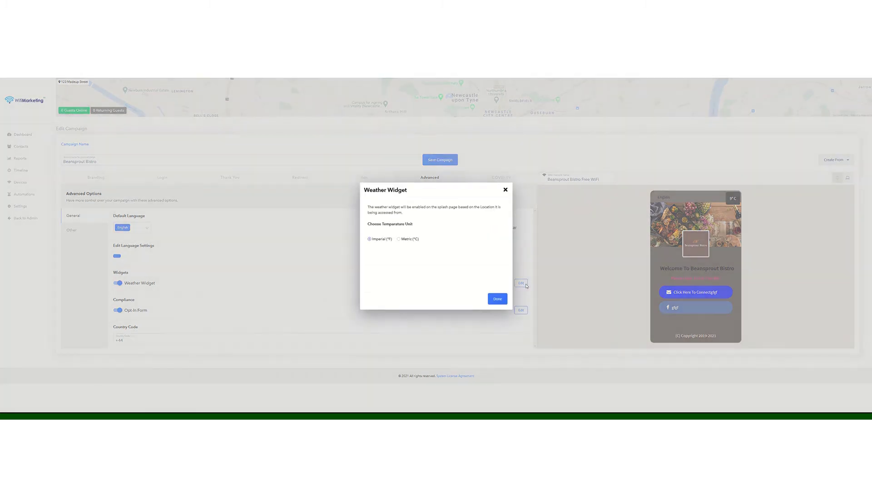
click(506, 189)
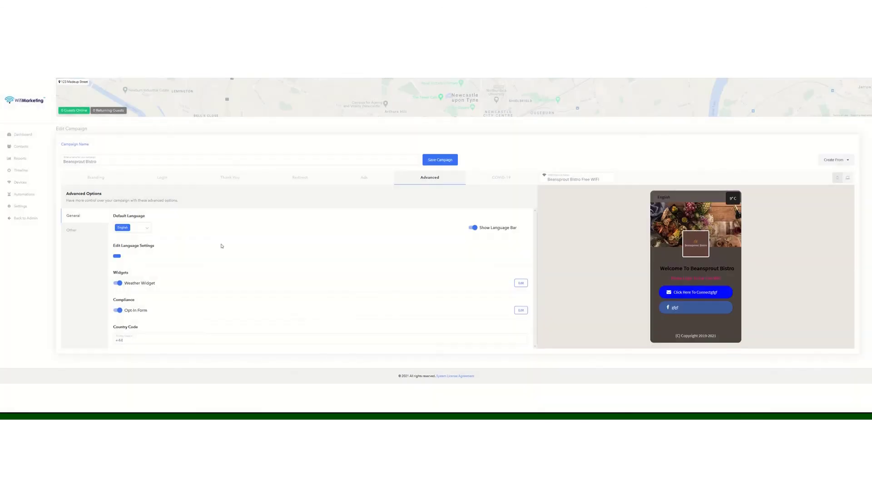
- Review the other advanced options, covering Facebook Pixel ID, Google Tag Manager, custom CSS, third-party tracking code and Conversion Pixel
click(76, 231)
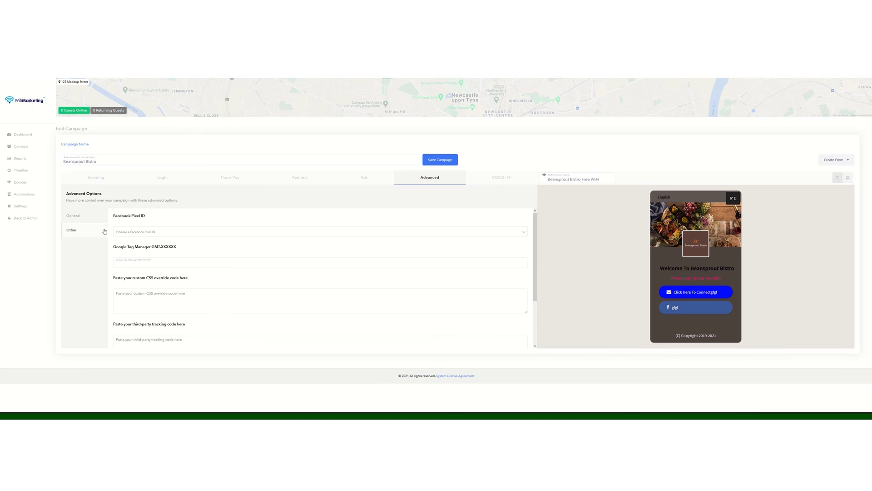
scroll(170, 321, down, 2)
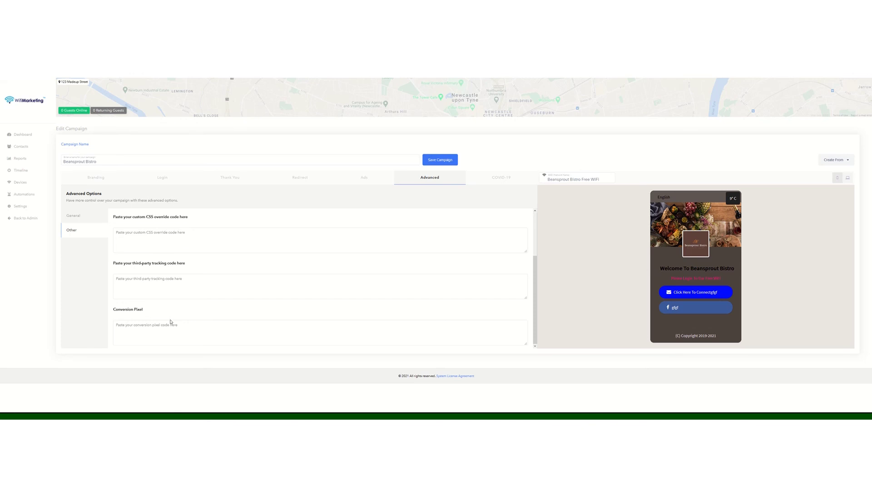
scroll(170, 321, up, 2)
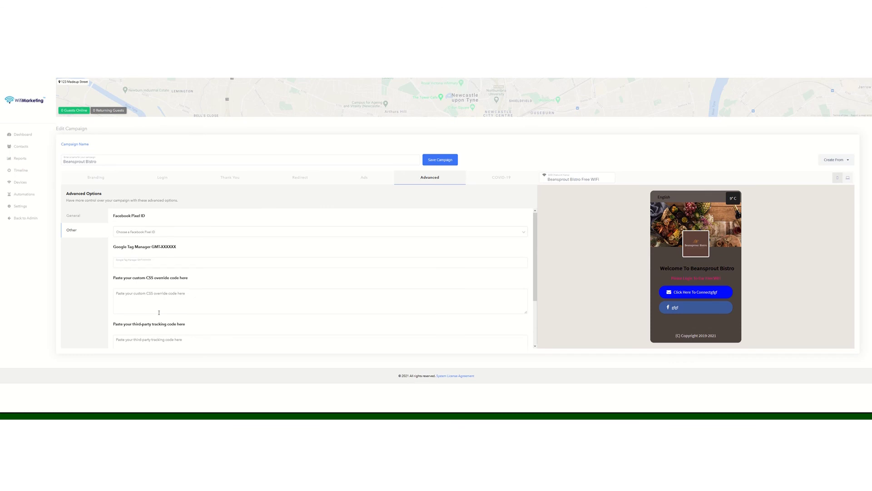
- Enable COVID-19 Rapid Screening to review its title, question, success and error texts, then disable it and return to the branding options
click(506, 184)
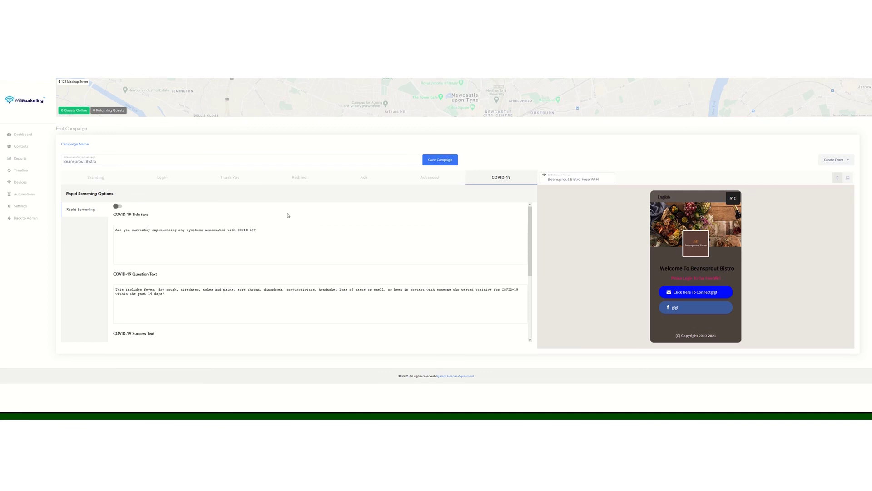
click(118, 206)
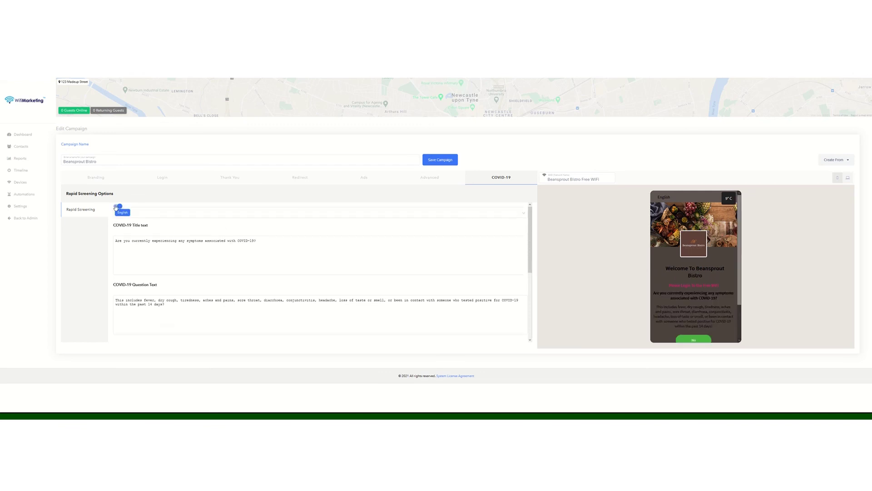
click(256, 247)
scroll(240, 275, down, 1)
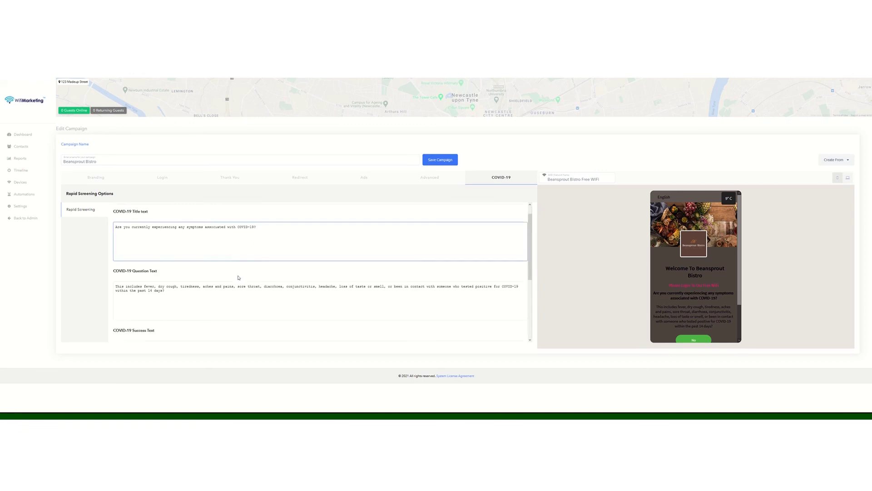
scroll(229, 308, down, 3)
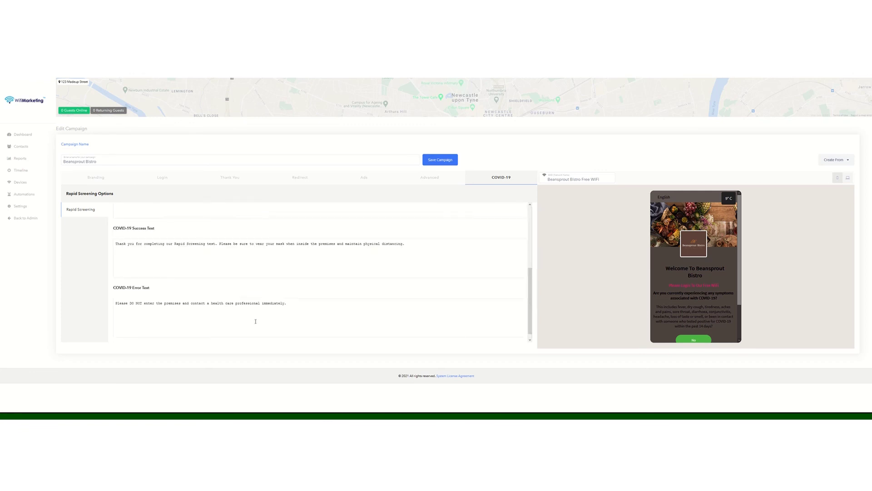
scroll(142, 253, up, 4)
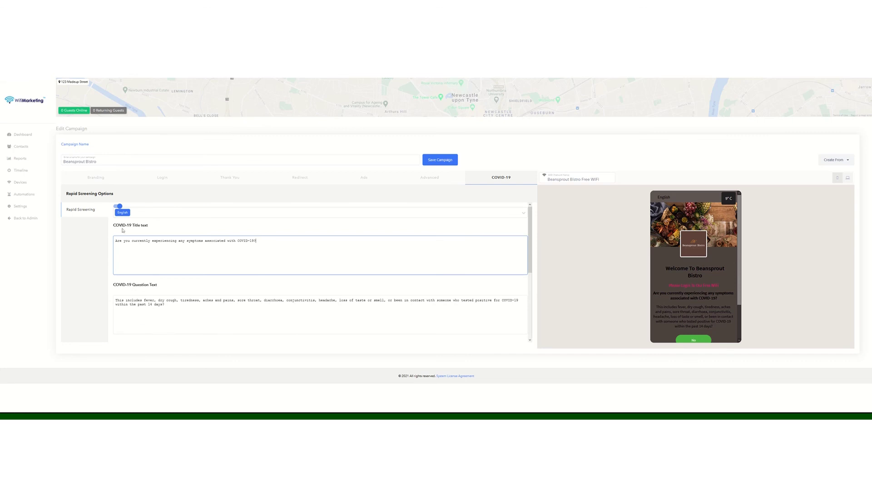
click(117, 207)
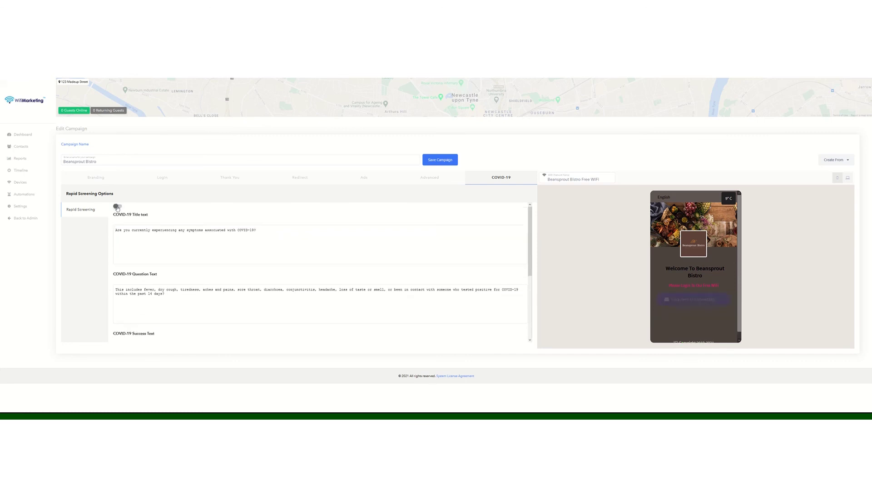
click(102, 182)
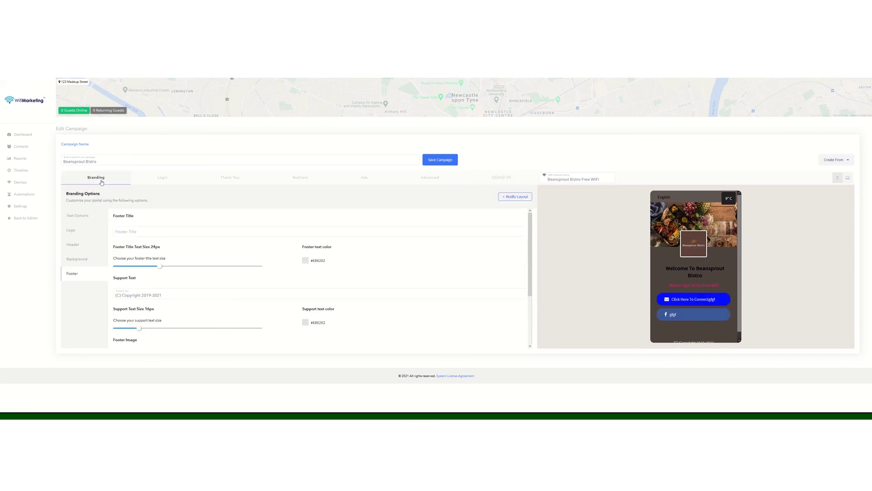